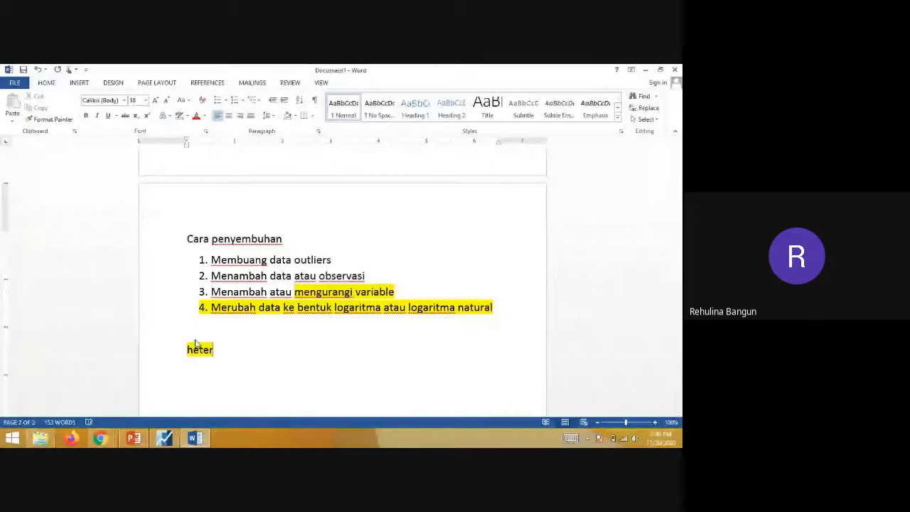
# Step: Complete the heading "Heteroskedastisitas" below the numbered list and start a new line under it
pyautogui.write('oskedastisitas')
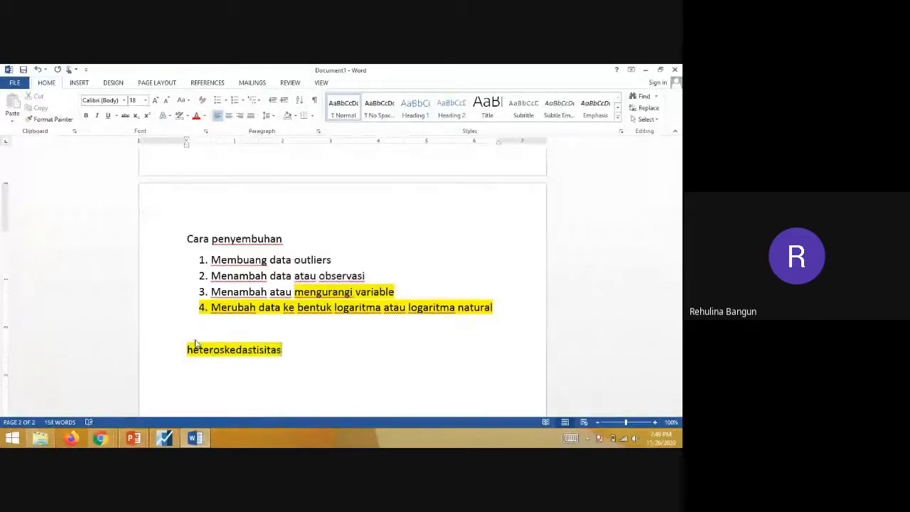
pyautogui.press('Return')
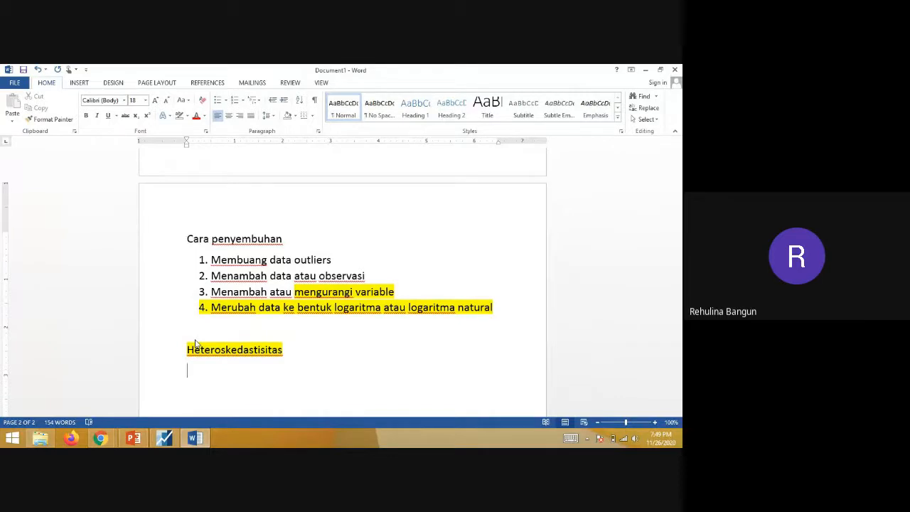
pyautogui.write('Y')
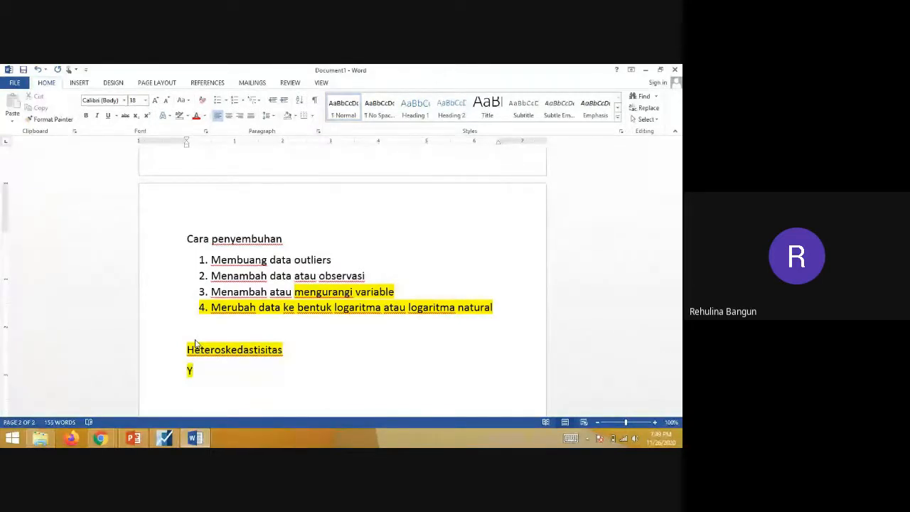
pyautogui.click(186, 116)
pyautogui.click(211, 175)
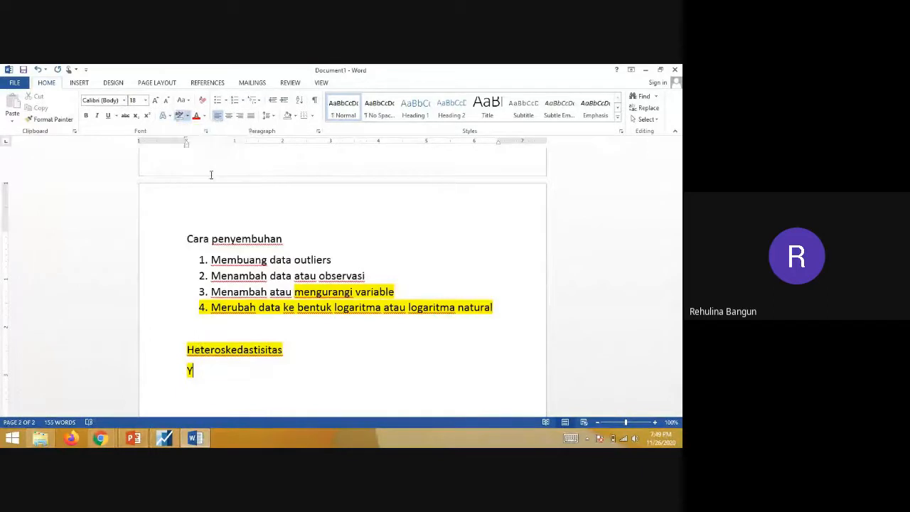
pyautogui.press('BackSpace')
pyautogui.click(187, 118)
pyautogui.click(211, 175)
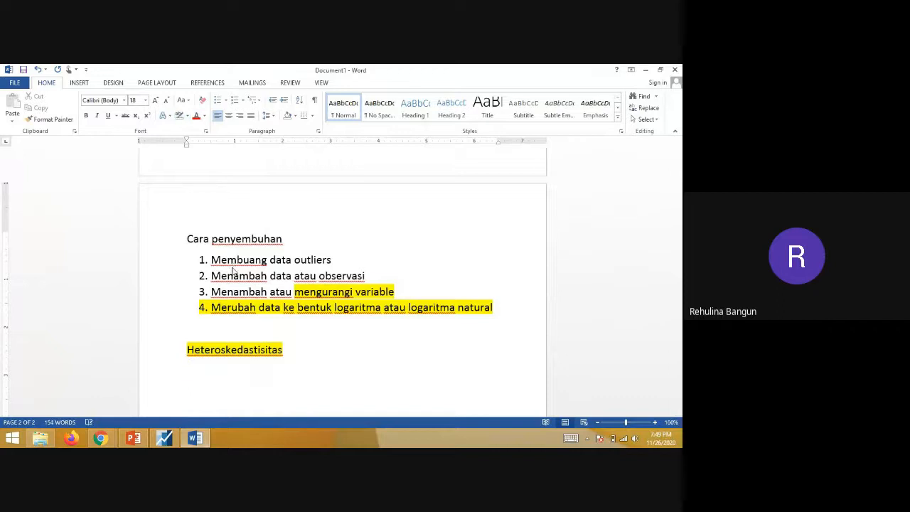
# Step: Write the equation "Konsumsi=B0+b1pendapatan+e" on the line below the Heteroskedastisitas heading
pyautogui.write('konsu')
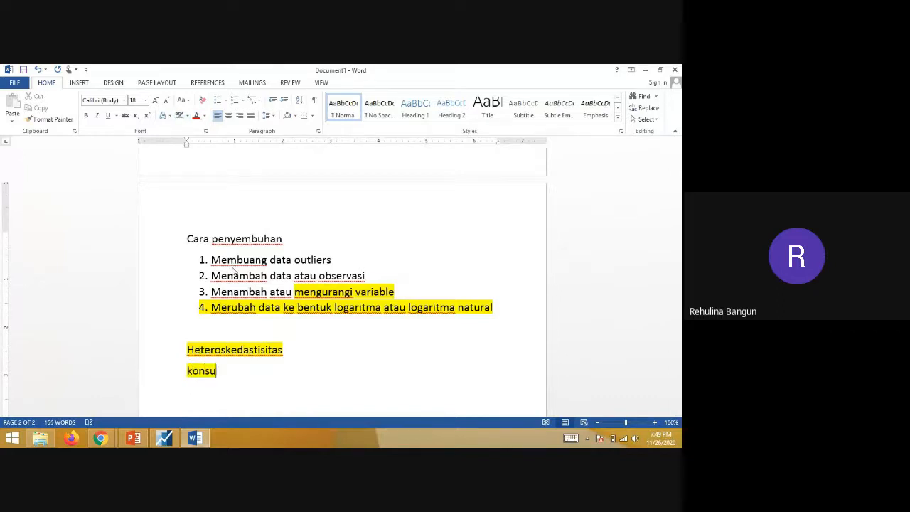
pyautogui.write('msi=')
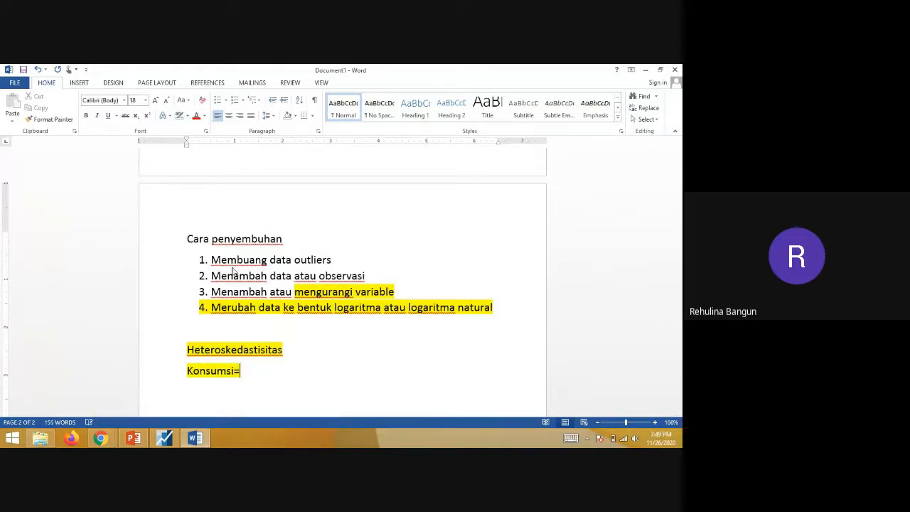
pyautogui.write('B0+b1')
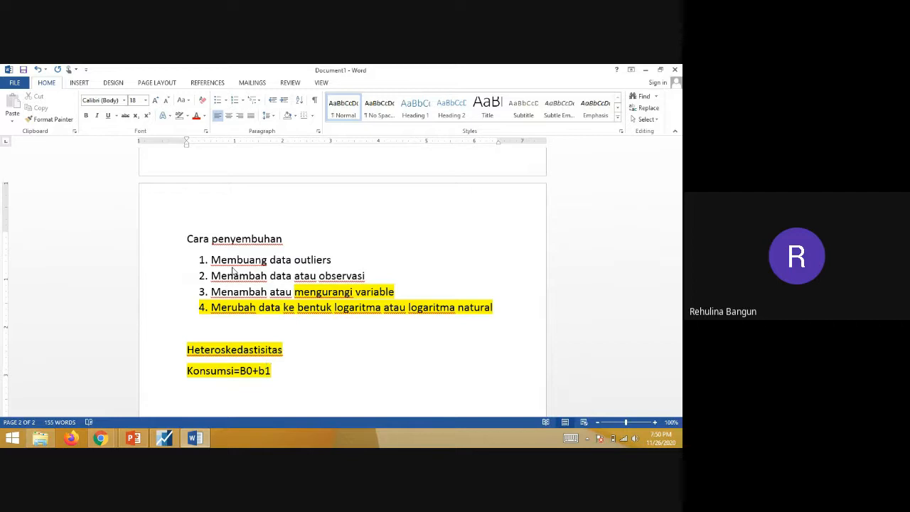
pyautogui.write('pendapatan')
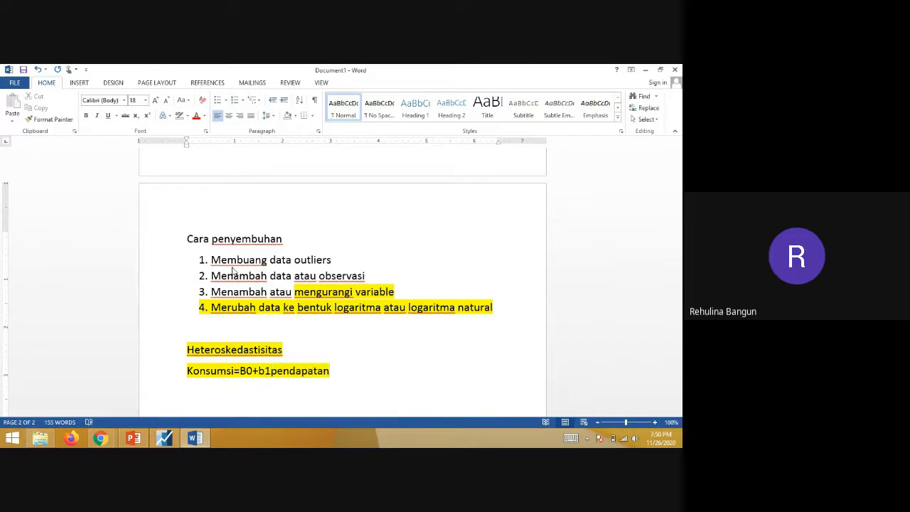
pyautogui.write('+e')
pyautogui.press('Return')
# Step: Add a second equation line reading "Konsumsi= 200.000+0,8(pendapatan)" under the first equation
pyautogui.write('konsumsi-')
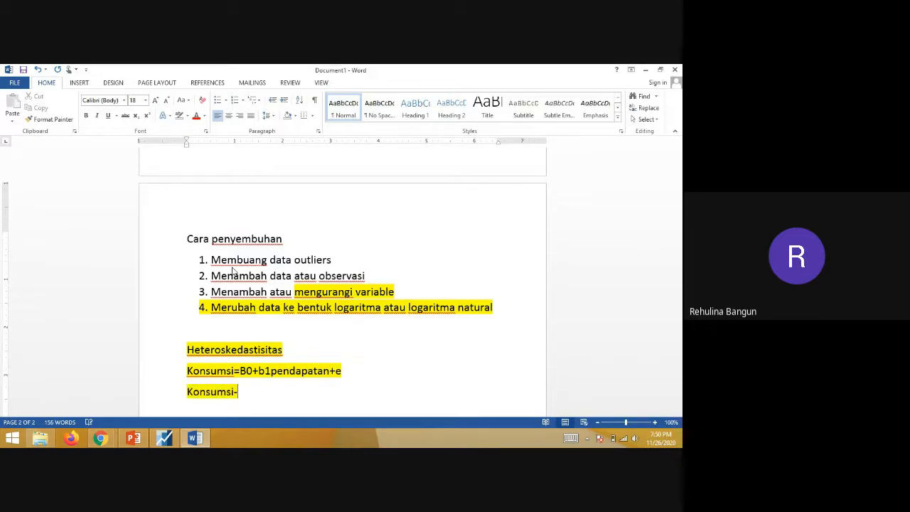
pyautogui.press('BackSpace')
pyautogui.write('= 200.00')
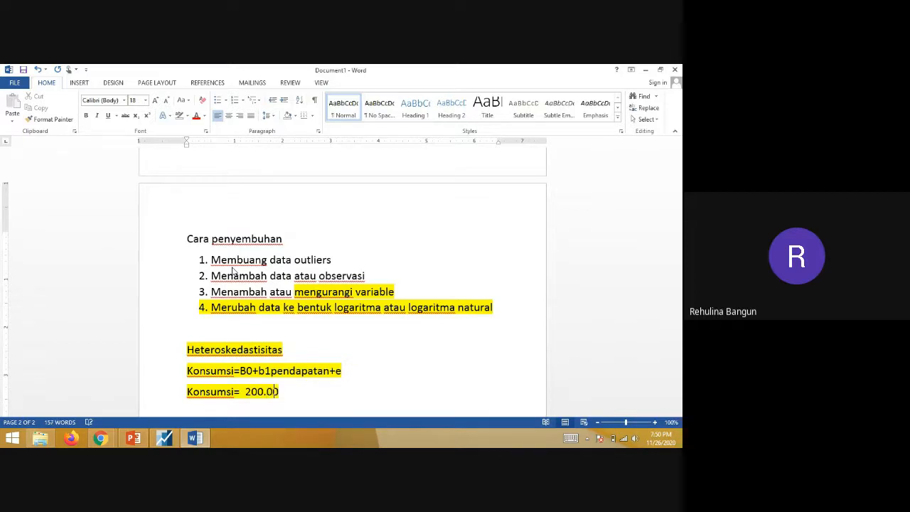
pyautogui.write('0+')
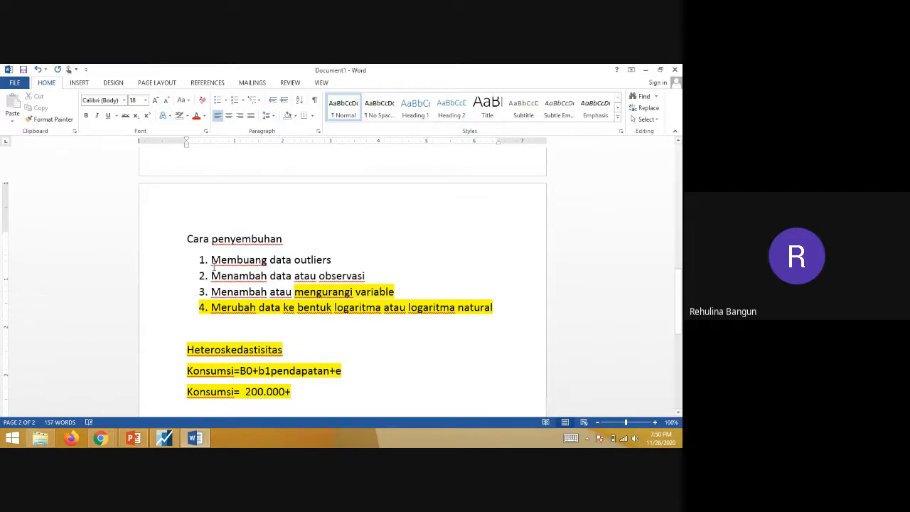
pyautogui.write('0,8')
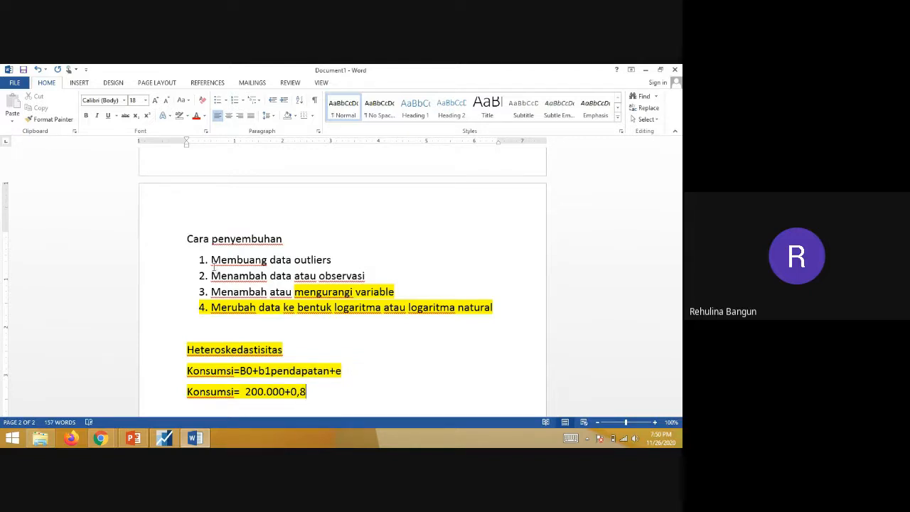
pyautogui.write('(pendapatan')
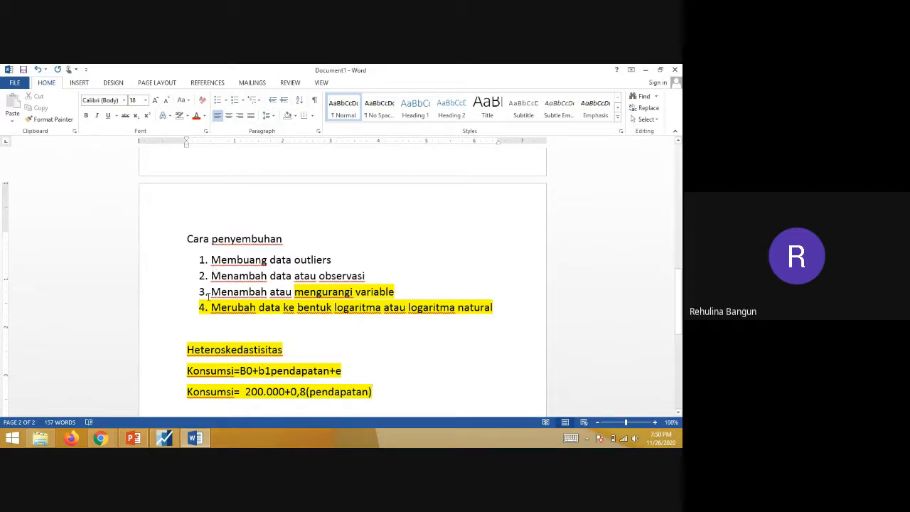
pyautogui.write(')')
pyautogui.press('Return')
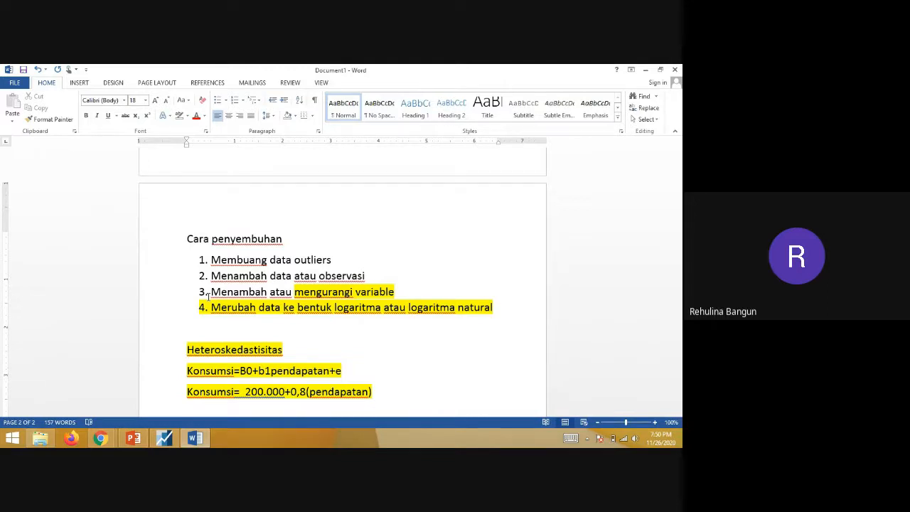
# Step: Insert a table with 3 columns and 5 rows below the two equations
pyautogui.scroll(-2, 232, 366)
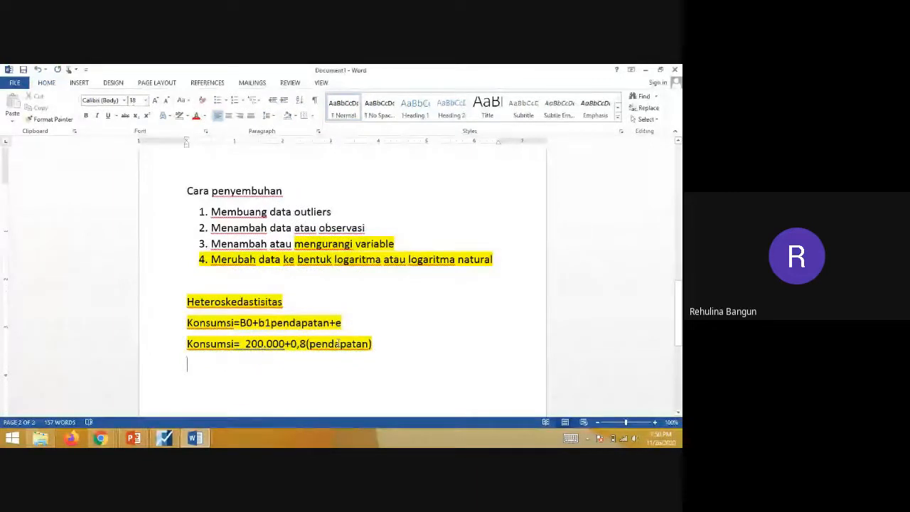
pyautogui.scroll(-2, 290, 376)
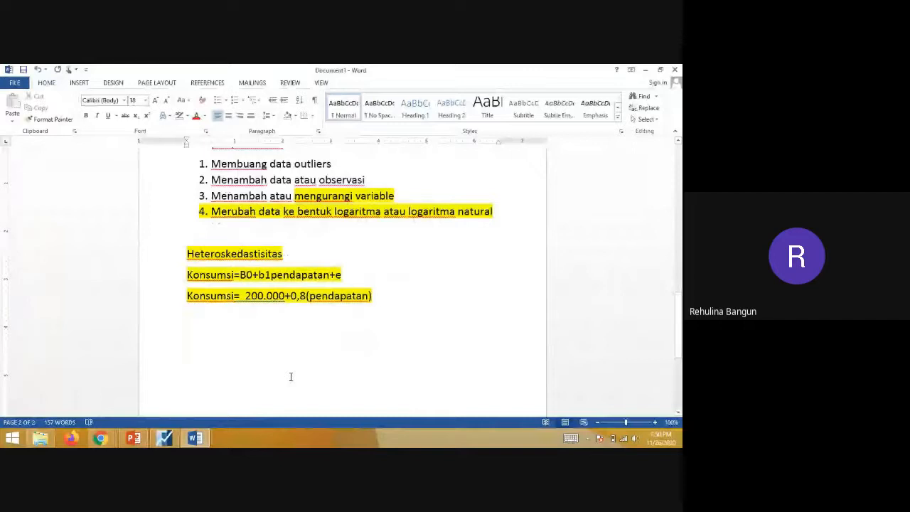
pyautogui.click(82, 84)
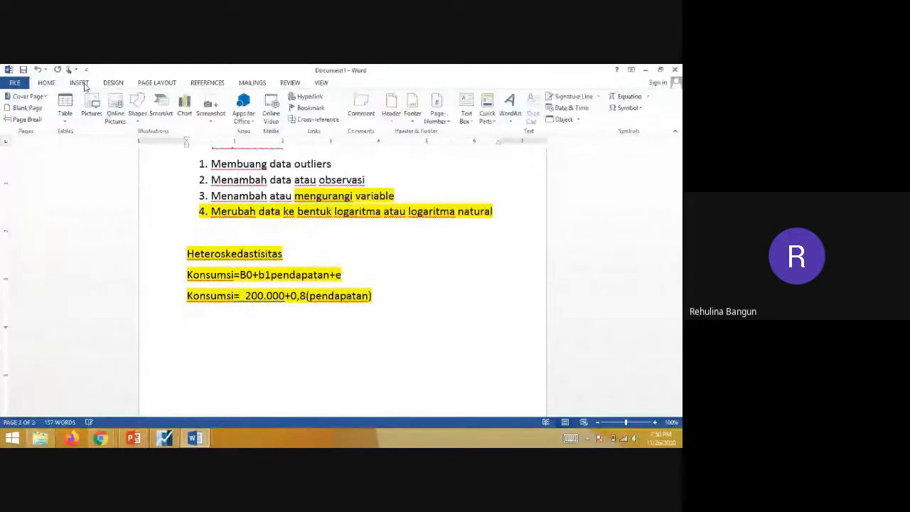
pyautogui.click(70, 121)
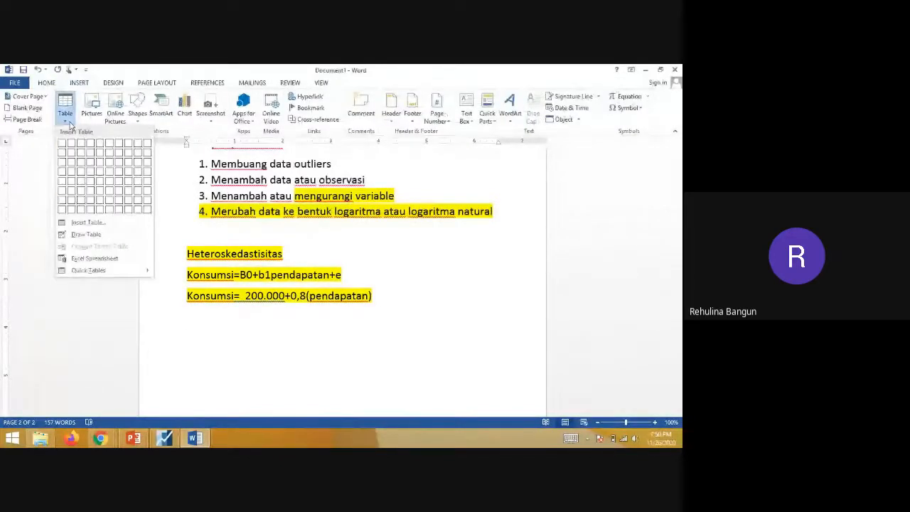
pyautogui.click(87, 224)
pyautogui.write('3')
pyautogui.press('Tab')
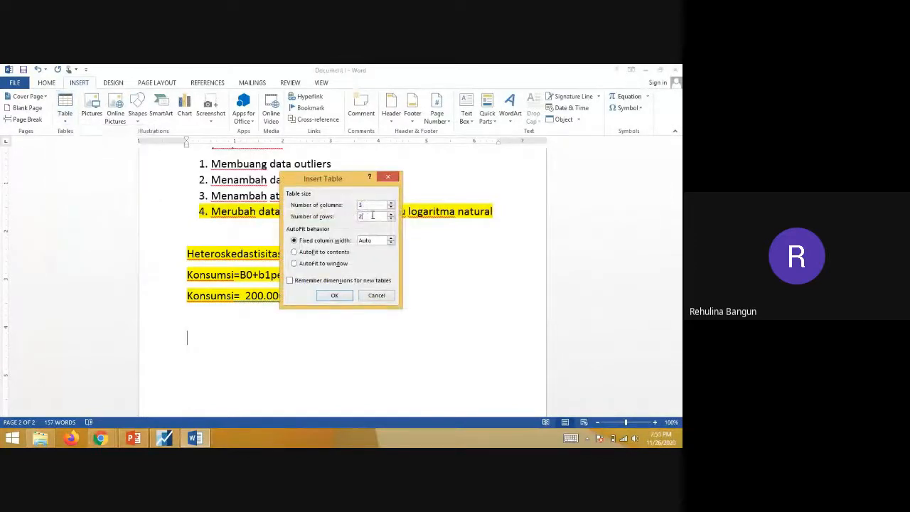
pyautogui.write('5')
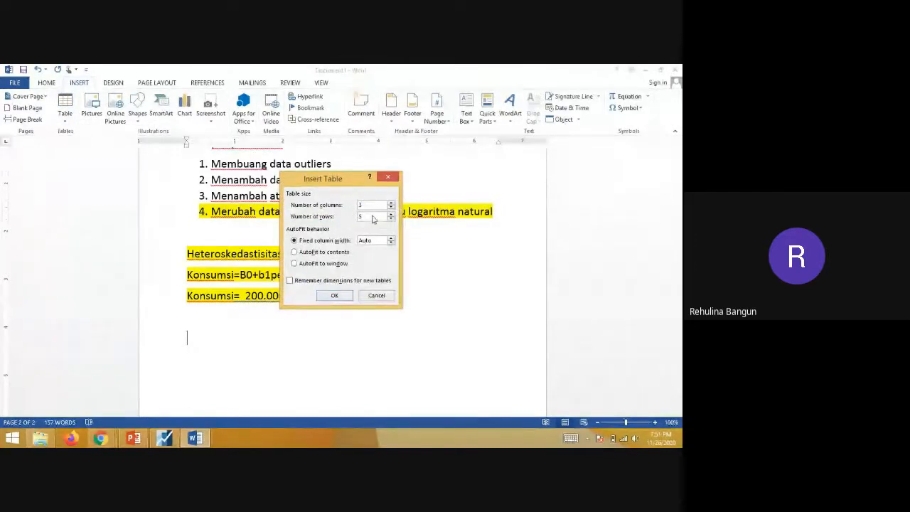
pyautogui.click(335, 295)
# Step: Fill the table's header row with "nama", "konsumsi" and "pendapatan"
pyautogui.scroll(-1, 317, 335)
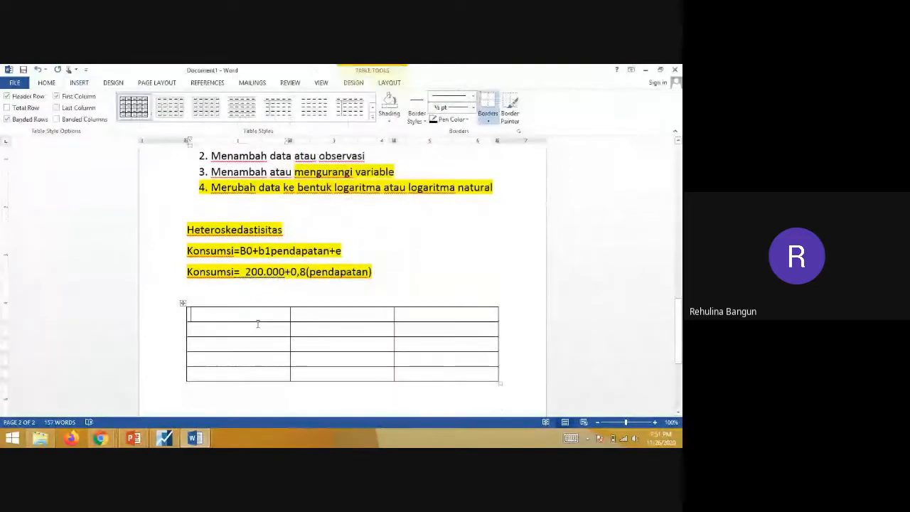
pyautogui.write('nama')
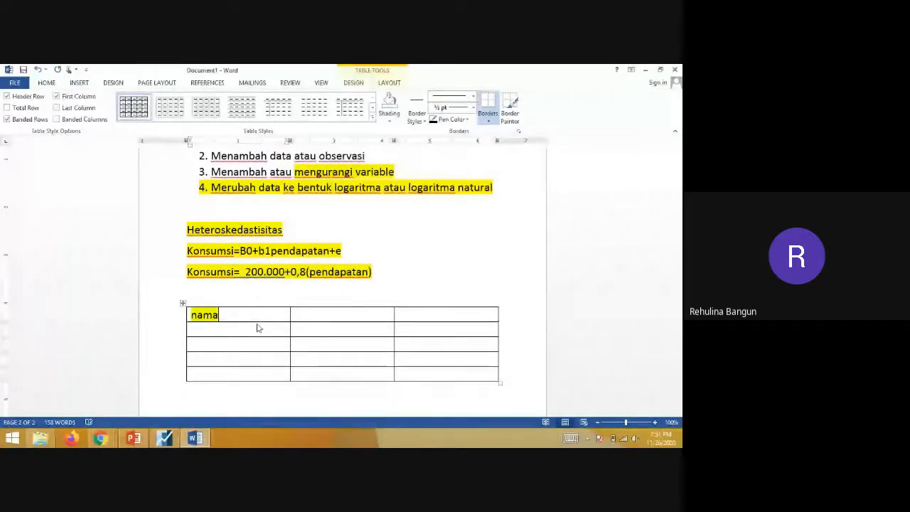
pyautogui.press('Tab')
pyautogui.write('konsumsi')
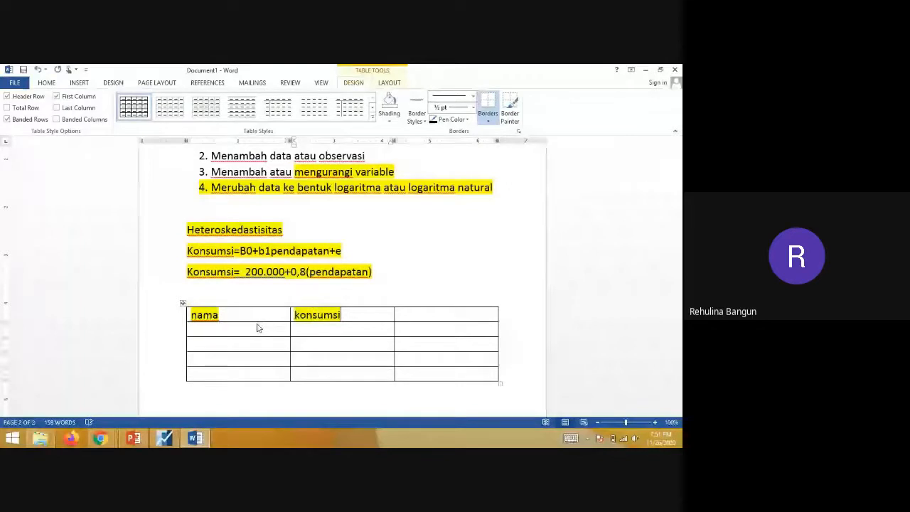
pyautogui.press('Tab')
pyautogui.write('pendapatan')
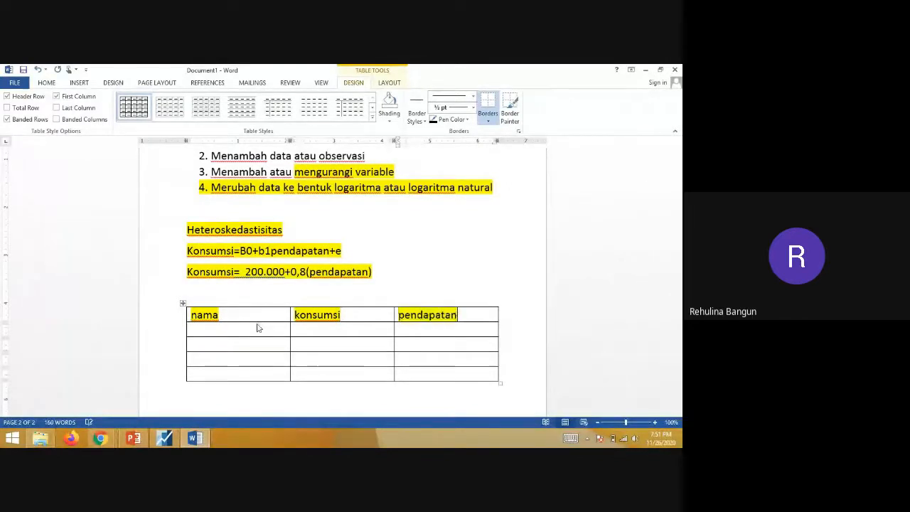
pyautogui.press('Tab')
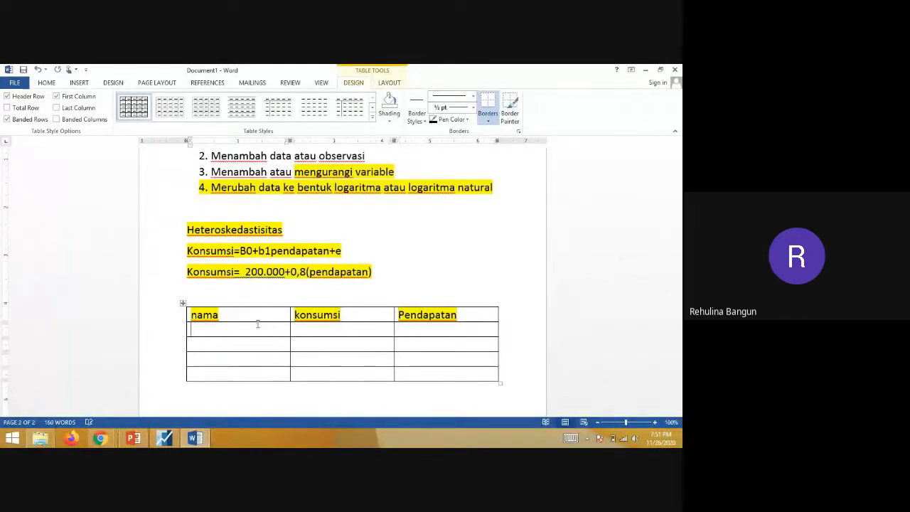
# Step: Enter four people's first names in the rows of the nama column, one per row
pyautogui.write('Avi')
pyautogui.press('Down')
pyautogui.write('Rikwan')
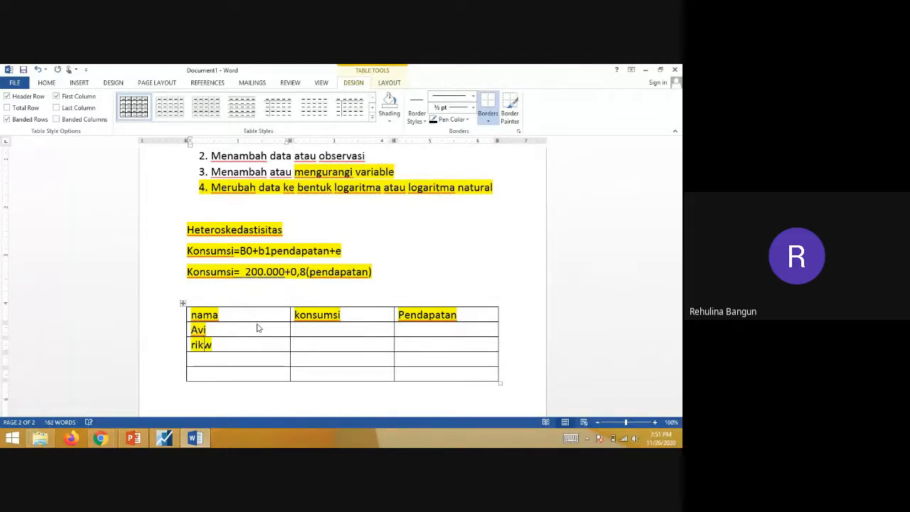
pyautogui.press('Down')
pyautogui.write('rehulina')
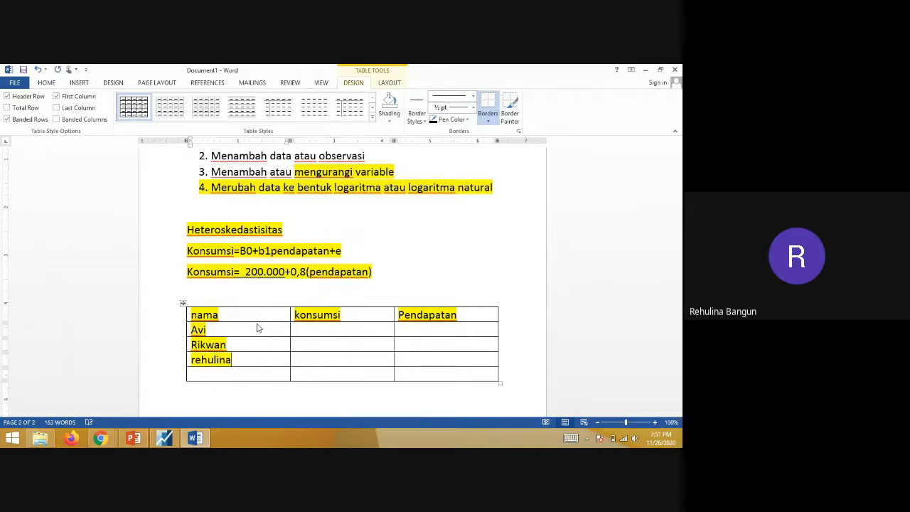
pyautogui.press('Down')
pyautogui.write('malinda')
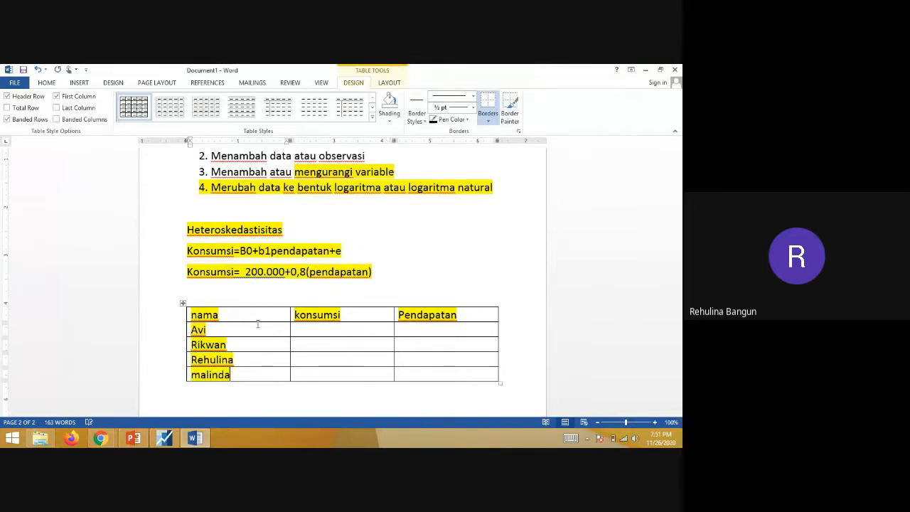
pyautogui.press('Down')
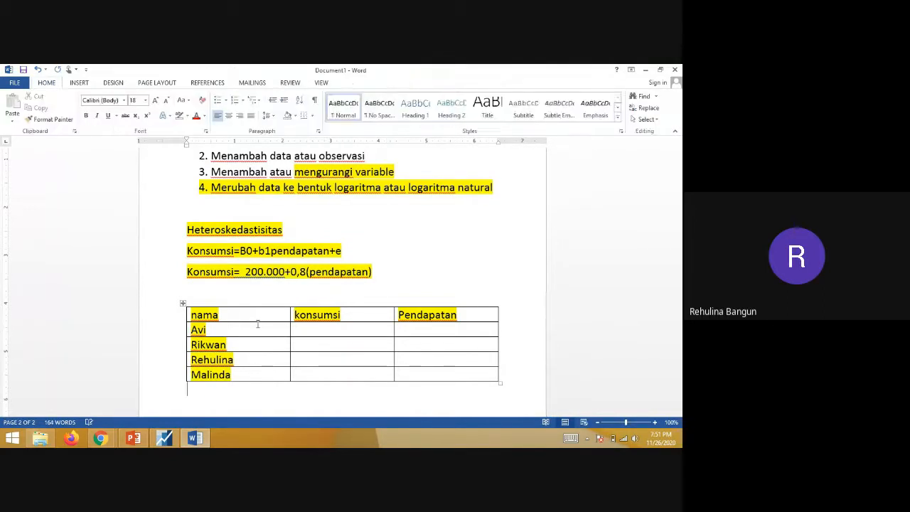
# Step: Fill the four data rows of the konsumsi column with 100.000, 200.000, 250.000 and 300.000
pyautogui.click(319, 330)
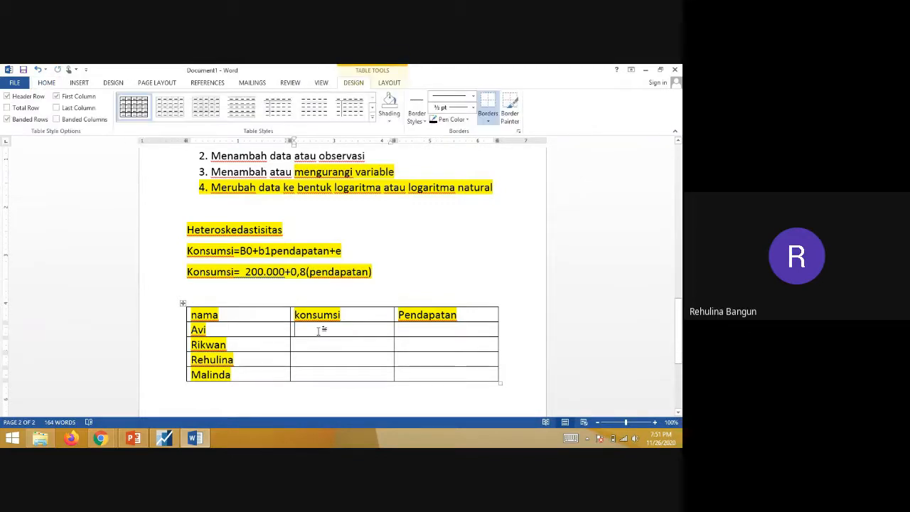
pyautogui.write('100000')
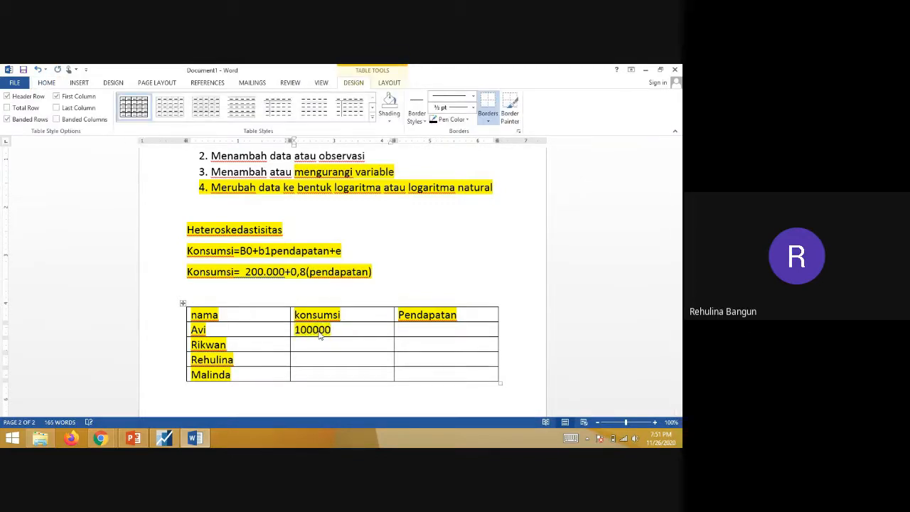
pyautogui.press('BackSpace')
pyautogui.write('.0')
pyautogui.press('Down')
pyautogui.write('200,')
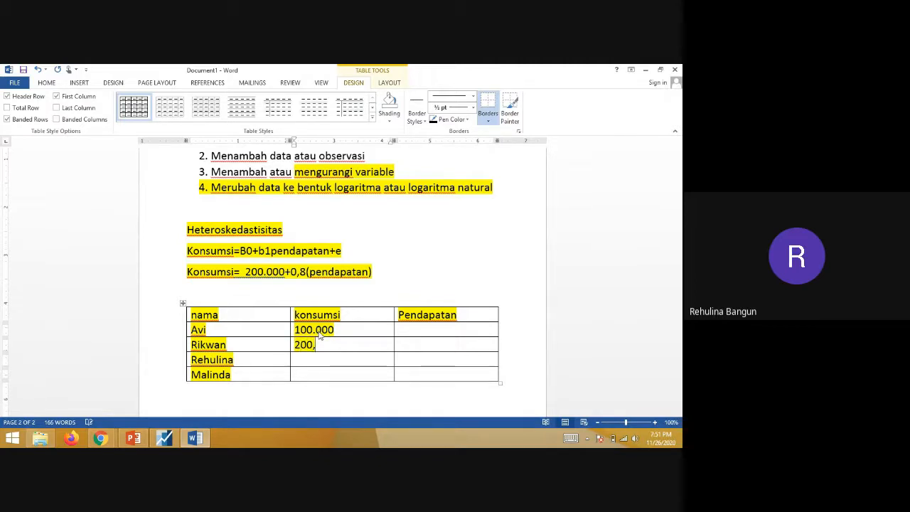
pyautogui.press('BackSpace')
pyautogui.write('.000')
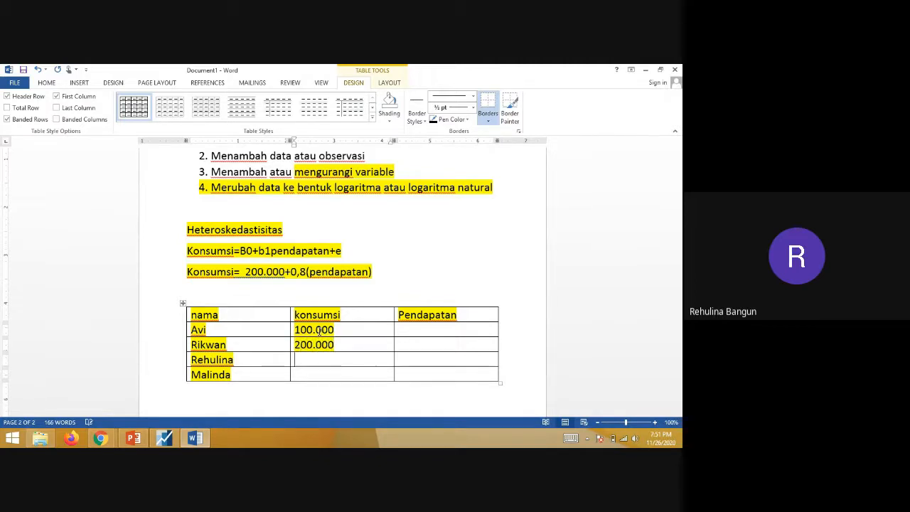
pyautogui.press('Down')
pyautogui.write('250')
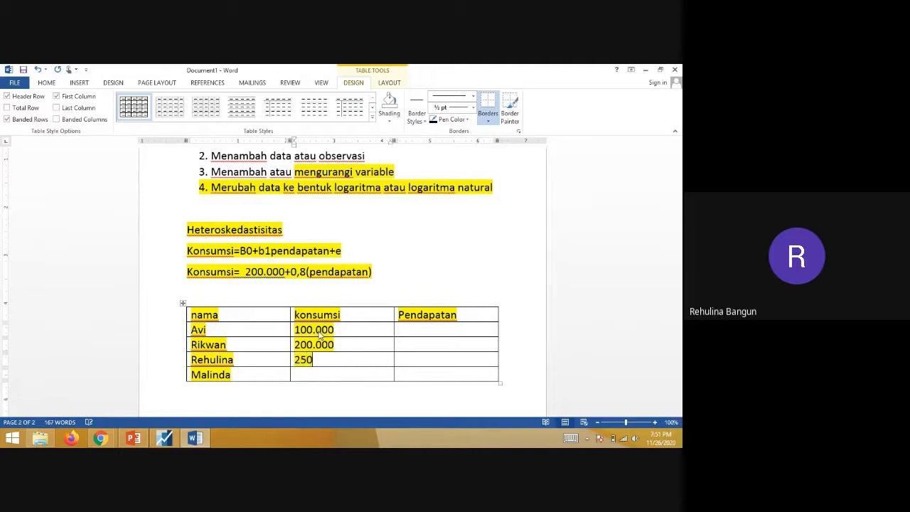
pyautogui.write('.000')
pyautogui.press('Down')
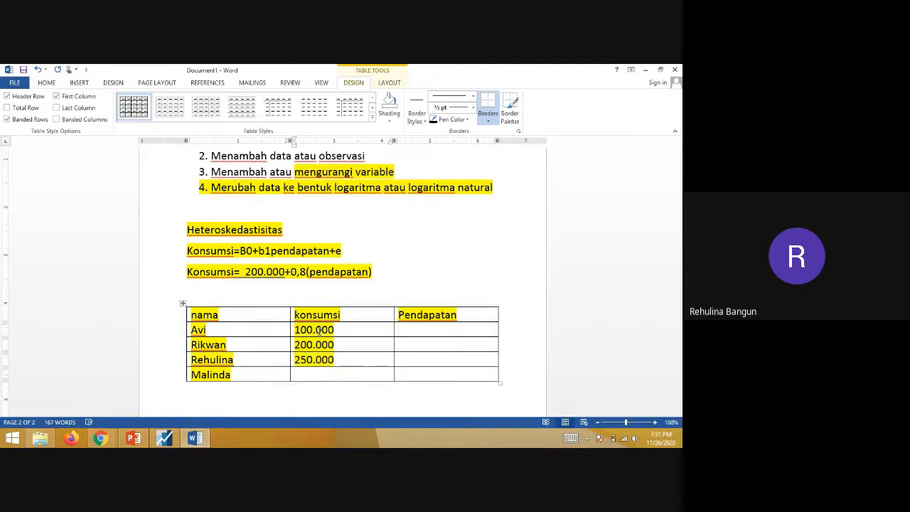
pyautogui.write('300.')
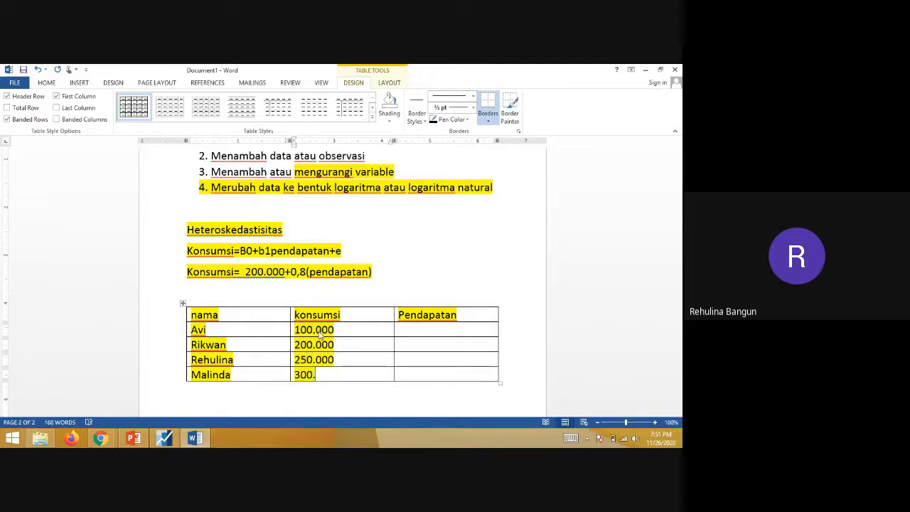
pyautogui.write('000')
# Step: Fill the four data rows of the Pendapatan column with 500.000, 700.000, 800.000 and 900.000
pyautogui.press('Tab')
pyautogui.press('Up')
pyautogui.press('Up')
pyautogui.press('Up')
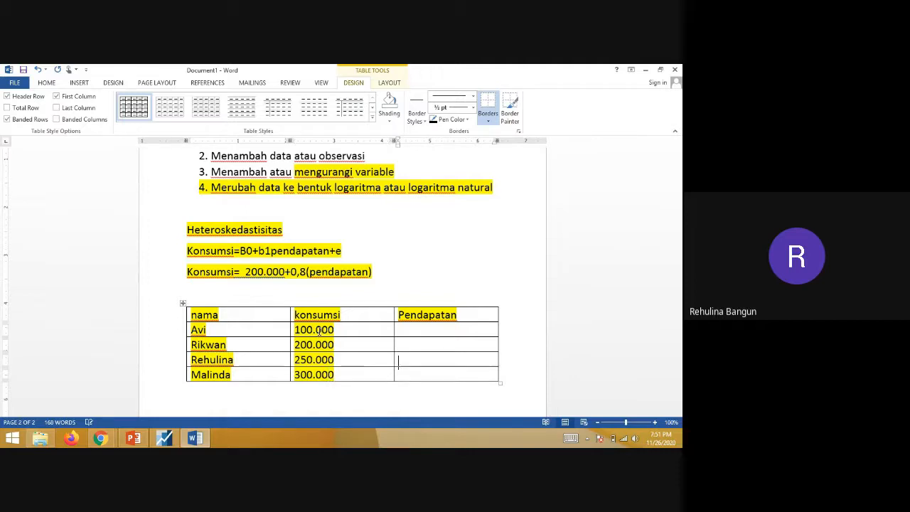
pyautogui.write('500.000')
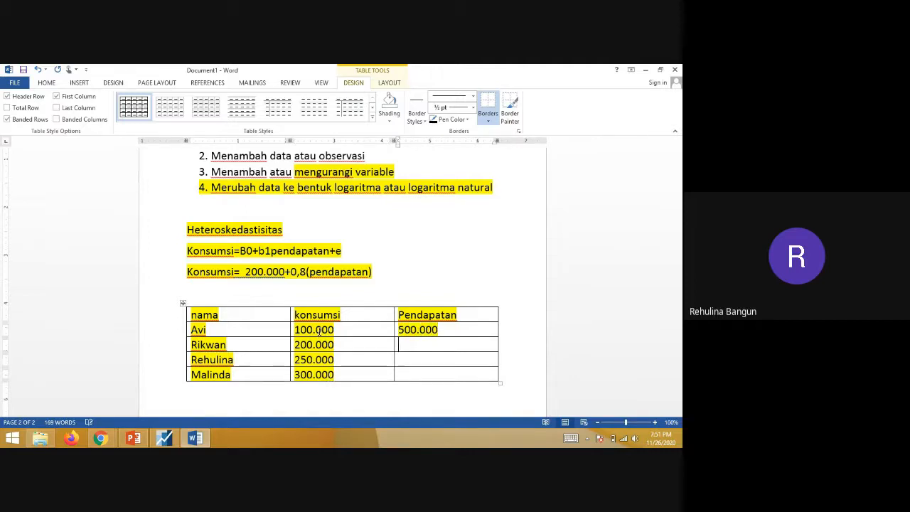
pyautogui.write('1')
pyautogui.press('BackSpace')
pyautogui.write('700')
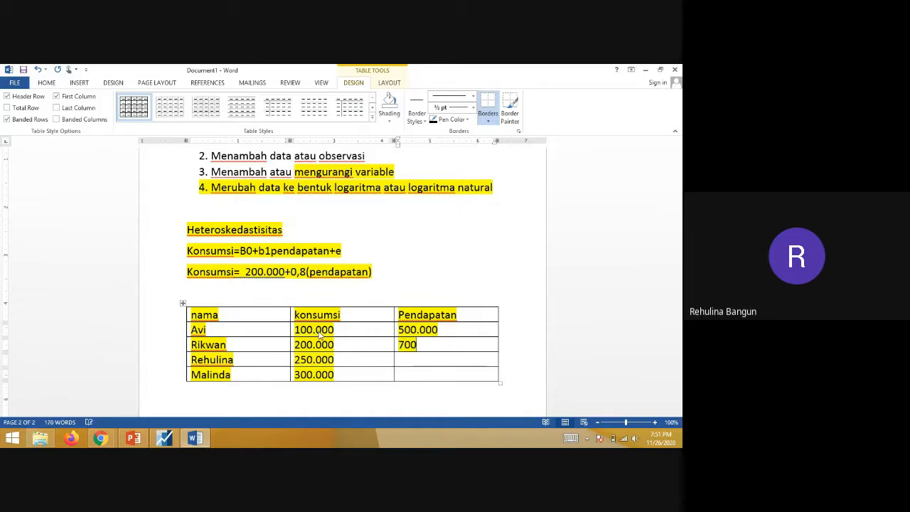
pyautogui.write('.000')
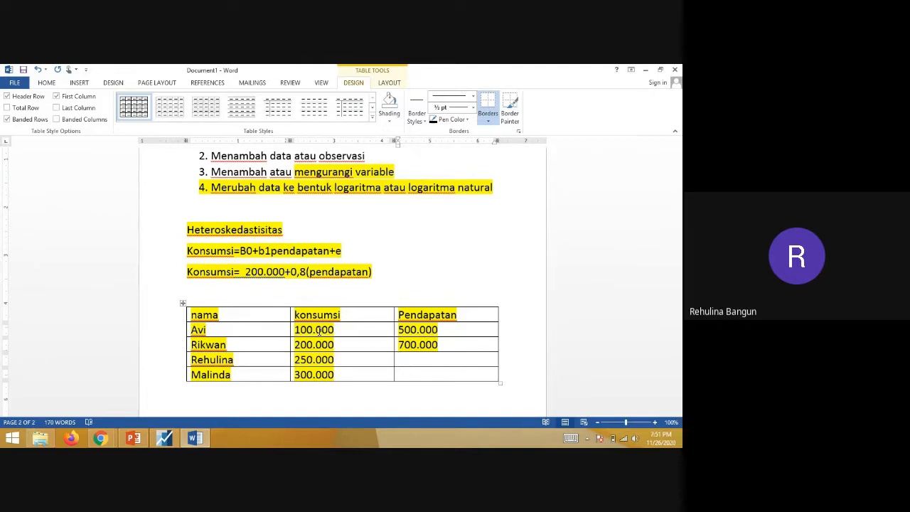
pyautogui.press('Down')
pyautogui.write('800.00')
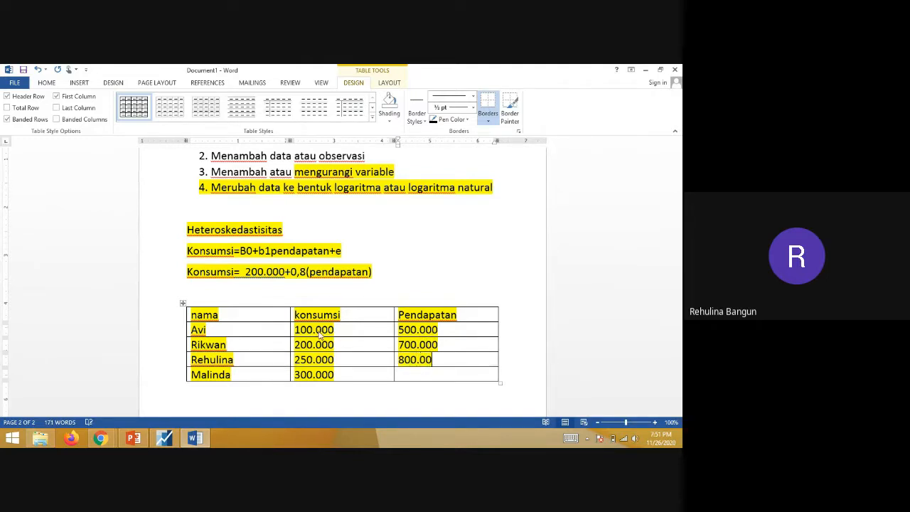
pyautogui.write('0')
pyautogui.write('900.000')
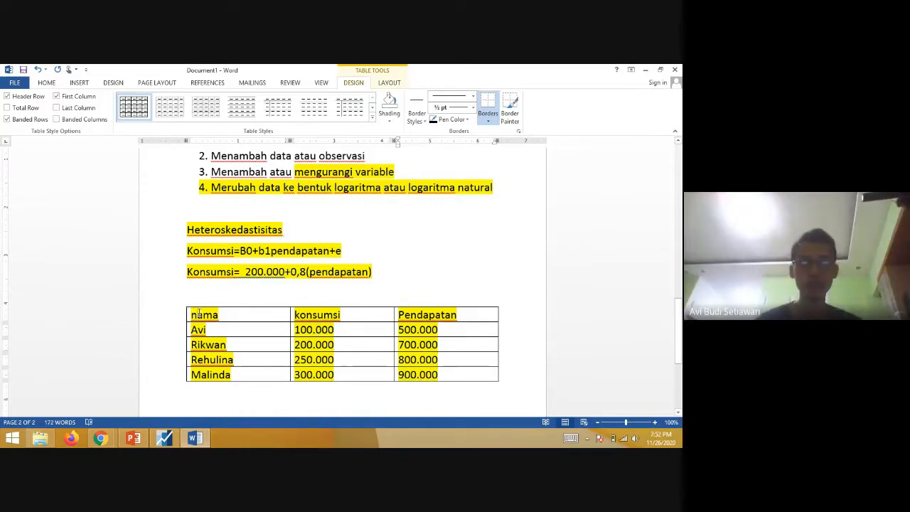
# Step: Remove the yellow highlighting from the Heteroskedastisitas heading, both equations and the whole table
pyautogui.moveTo(199, 313); pyautogui.dragTo(462, 375)
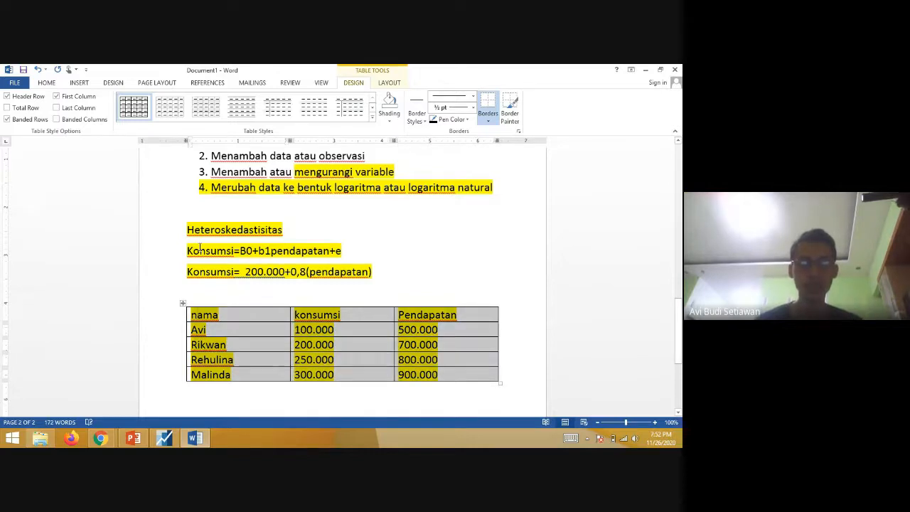
pyautogui.moveTo(187, 229); pyautogui.dragTo(437, 385)
pyautogui.click(47, 83)
pyautogui.click(179, 117)
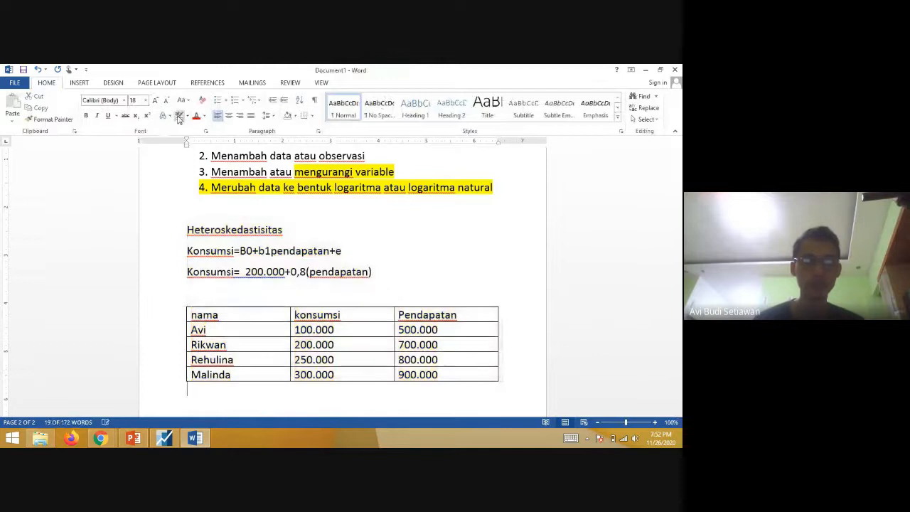
# Step: Make the second equation line, "Konsumsi= 200.000+0,8(pendapatan)", bold
pyautogui.moveTo(376, 272); pyautogui.dragTo(186, 276)
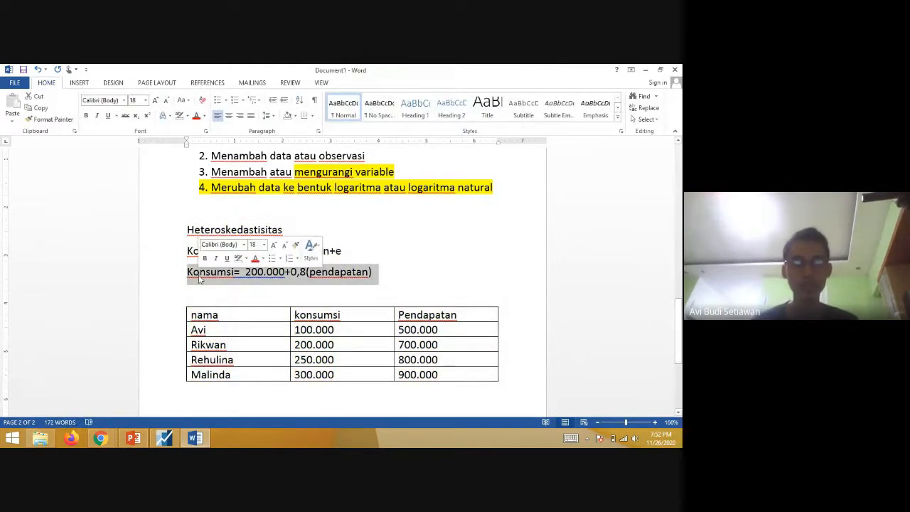
pyautogui.click(87, 117)
pyautogui.click(324, 272)
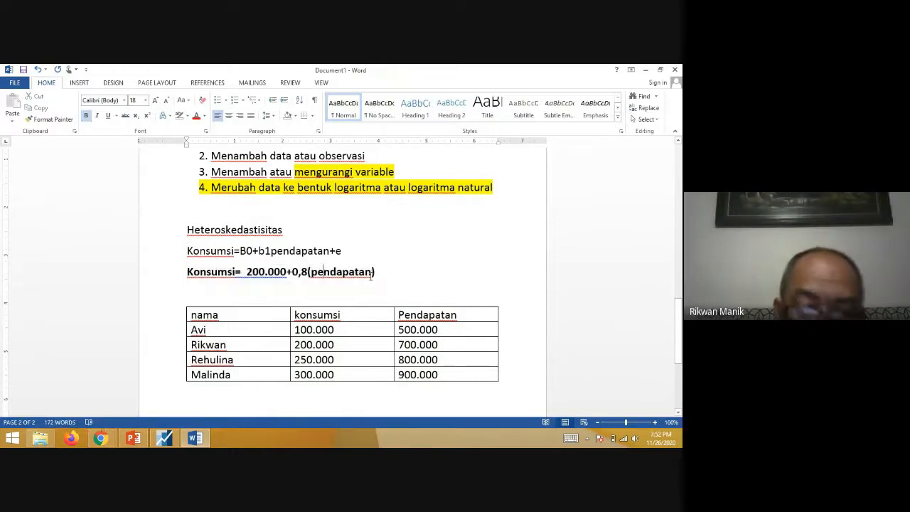
pyautogui.moveTo(381, 273); pyautogui.dragTo(186, 274)
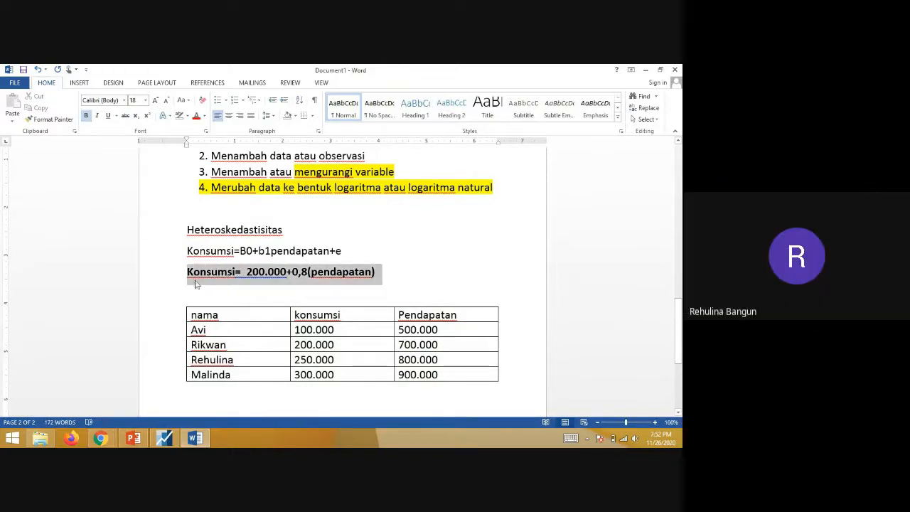
pyautogui.click(243, 289)
pyautogui.scroll(-1, 244, 290)
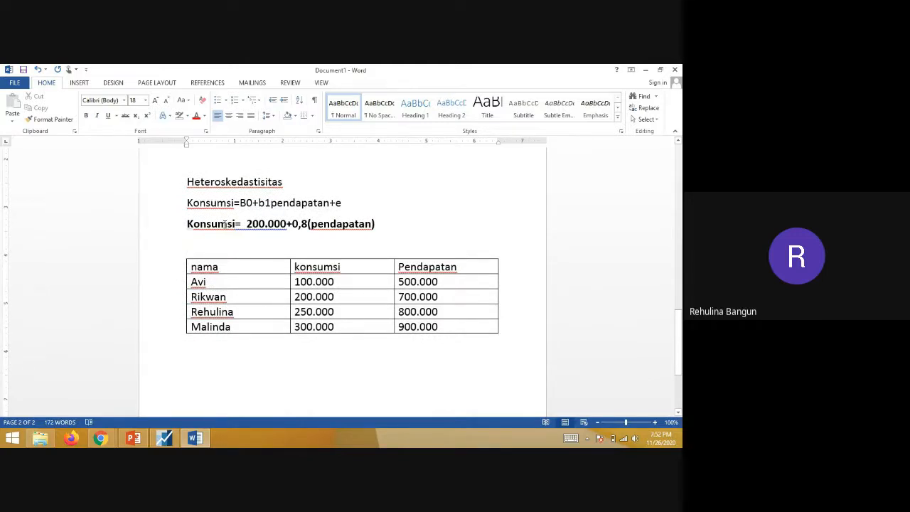
pyautogui.click(344, 224)
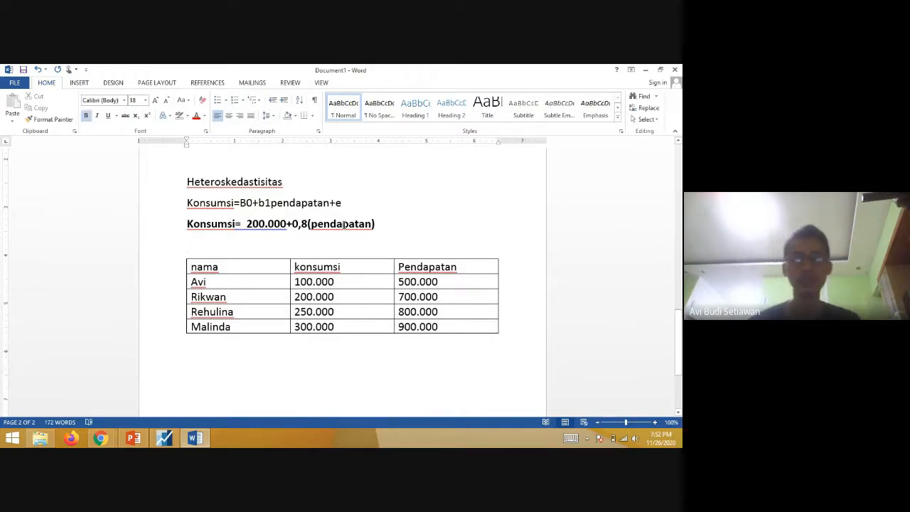
pyautogui.moveTo(308, 224); pyautogui.dragTo(292, 224)
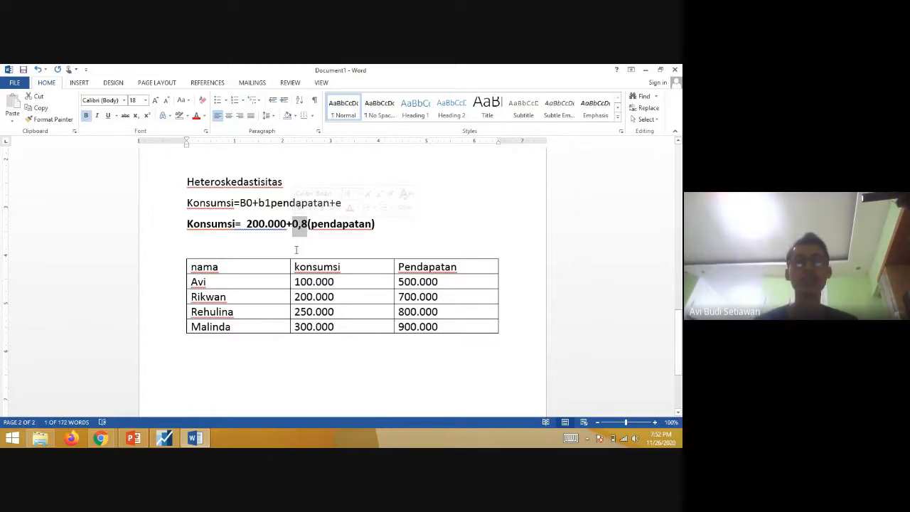
pyautogui.click(375, 225)
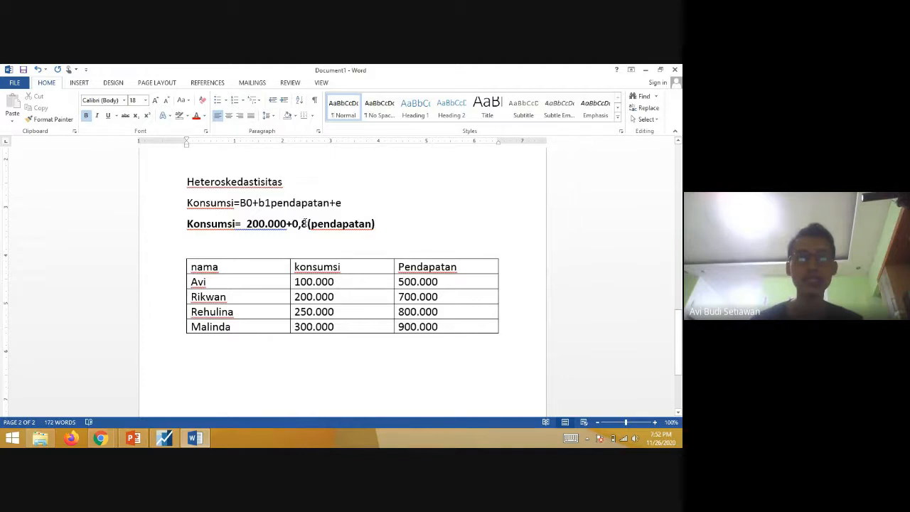
pyautogui.moveTo(306, 224); pyautogui.dragTo(299, 225)
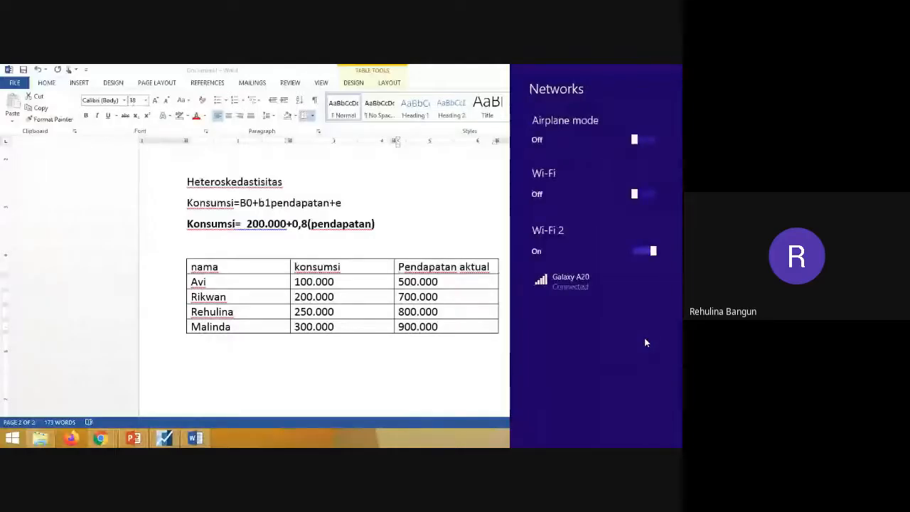
# Step: Check the Google Meet call window in Chrome, and return to the Word document
pyautogui.click(464, 378)
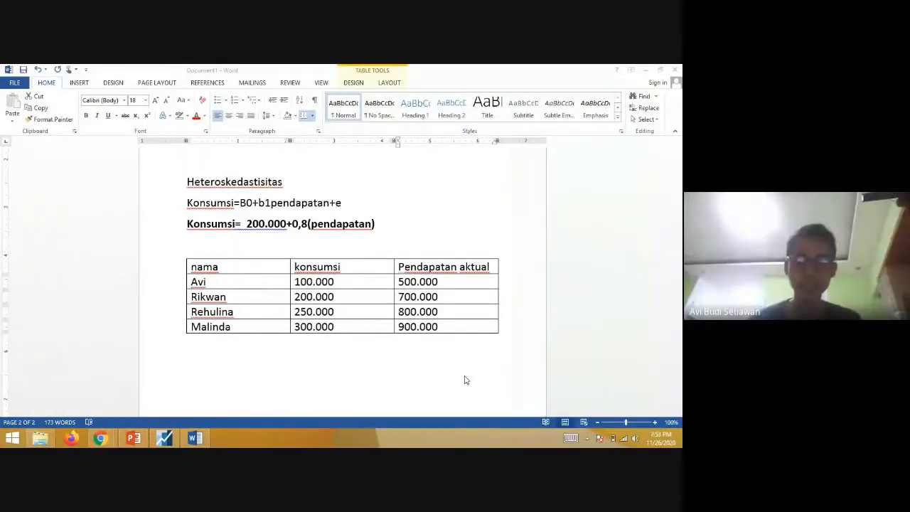
pyautogui.moveTo(92, 441)
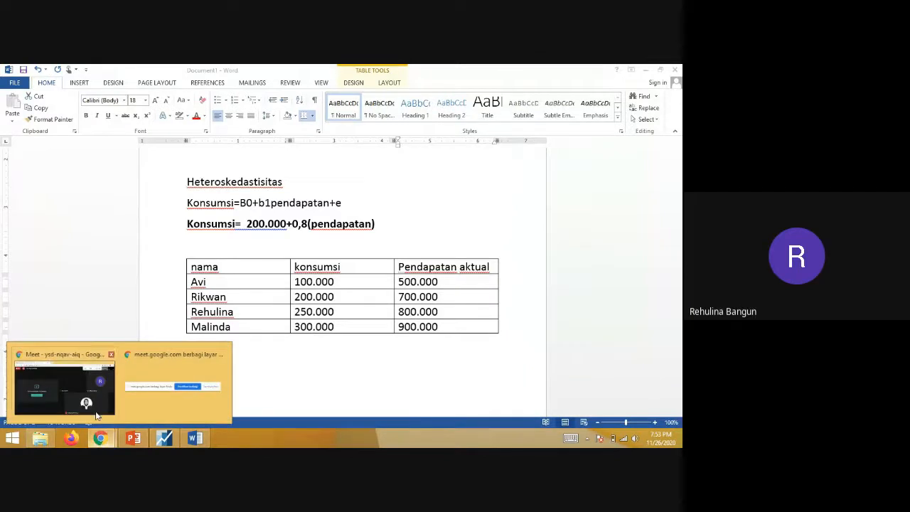
pyautogui.click(64, 406)
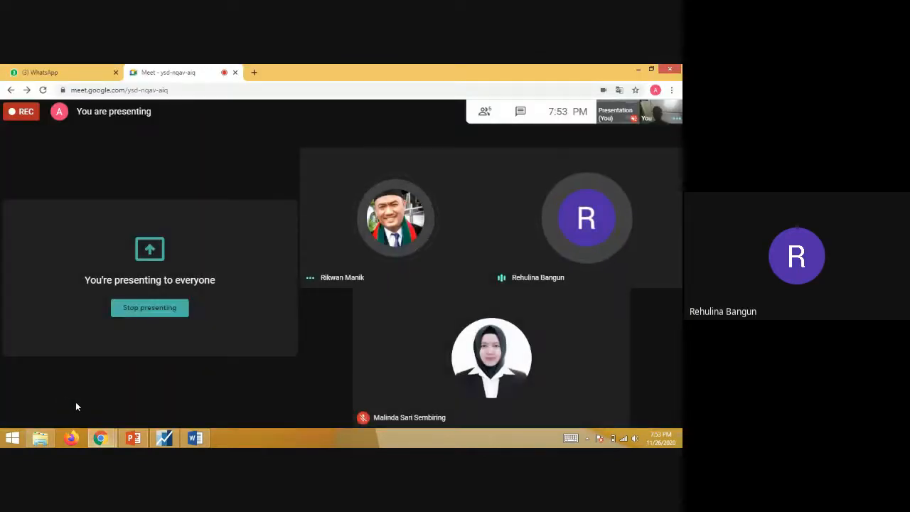
pyautogui.click(194, 438)
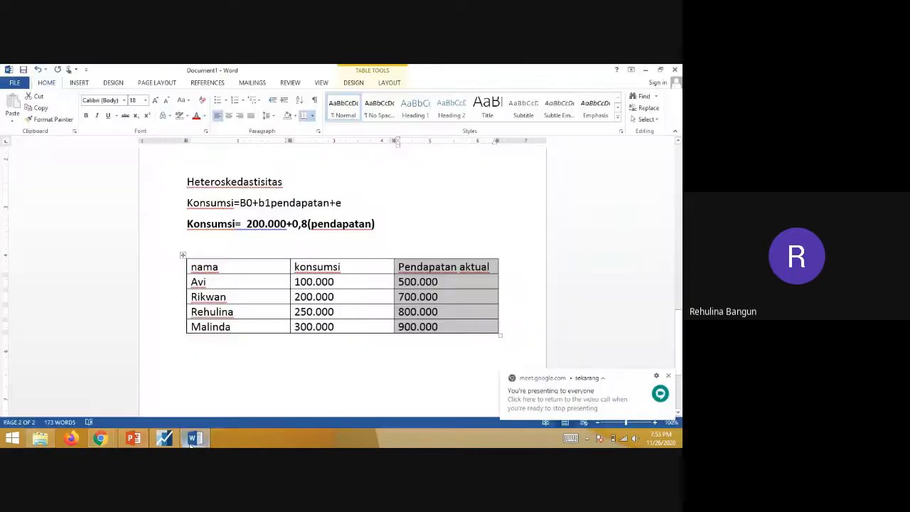
# Step: Insert a new table column to the right of the Pendapatan aktual column
pyautogui.rightClick(409, 270)
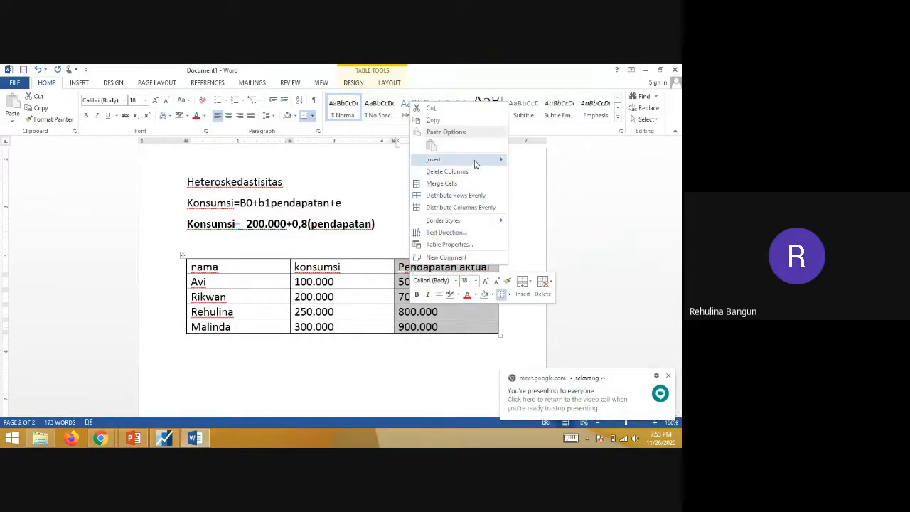
pyautogui.moveTo(475, 161)
pyautogui.click(547, 170)
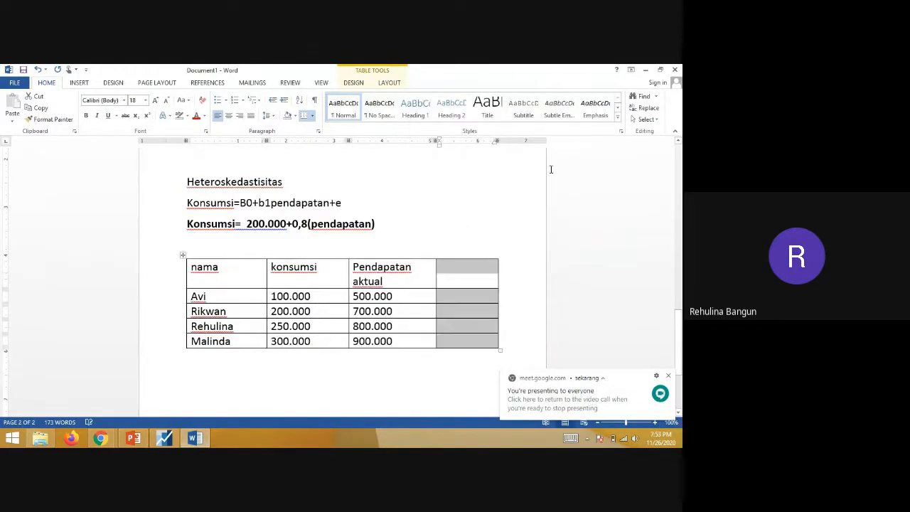
# Step: Enter "Pendapatan estimasi" as the new column's header and narrow the nama column to fit its names
pyautogui.click(469, 274)
pyautogui.write('pendap')
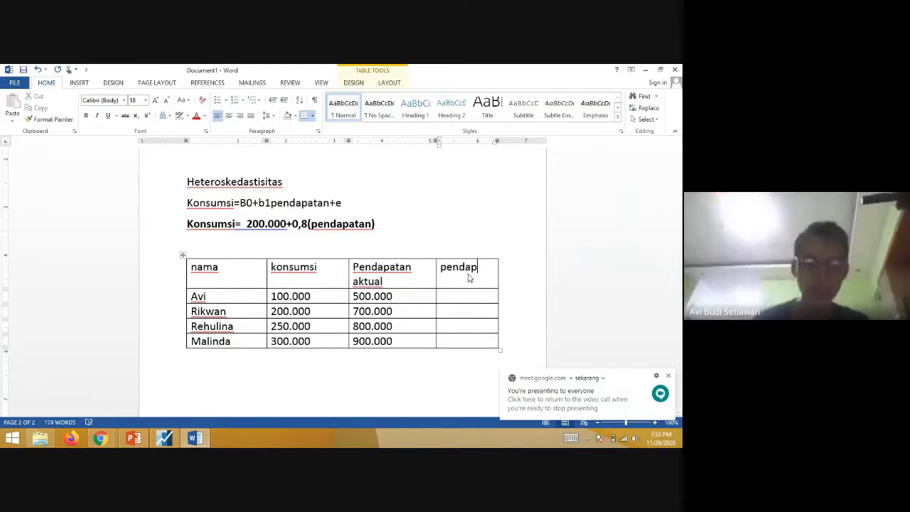
pyautogui.write('atan se')
pyautogui.press('BackSpace')
pyautogui.press('BackSpace')
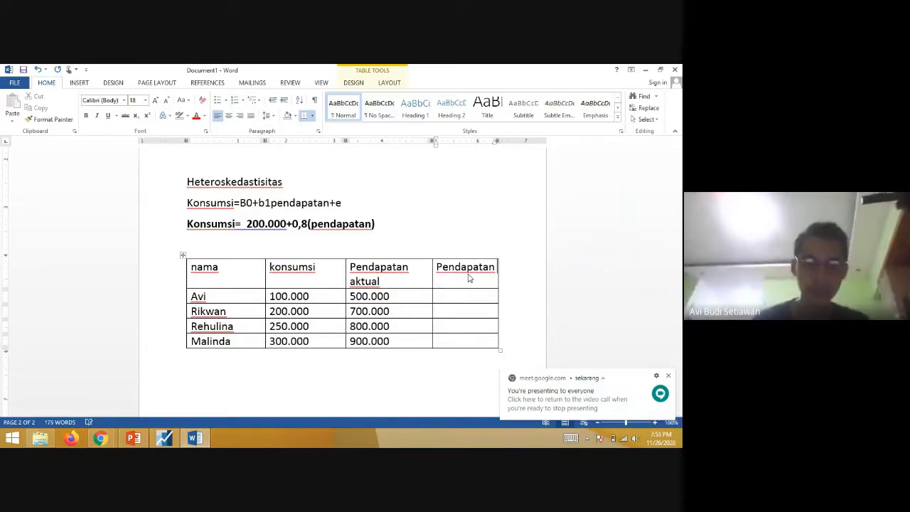
pyautogui.write('estimasi')
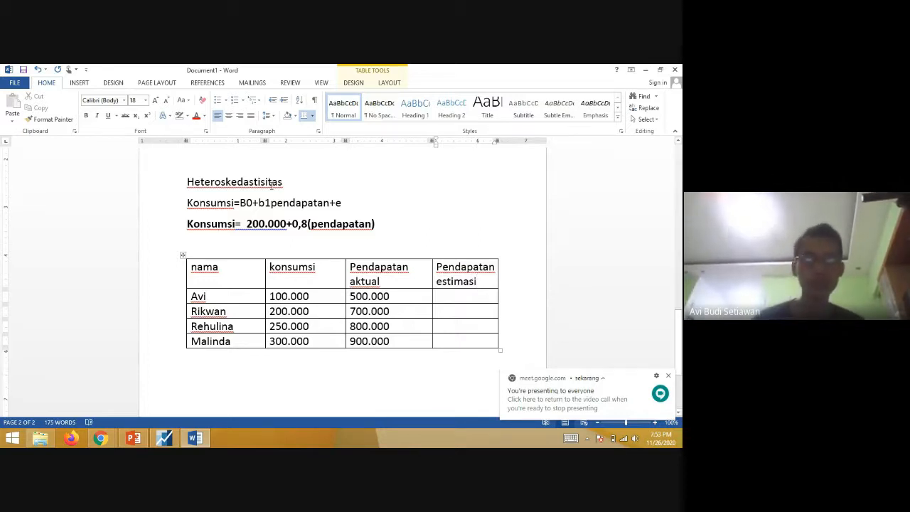
pyautogui.moveTo(265, 141); pyautogui.dragTo(237, 143)
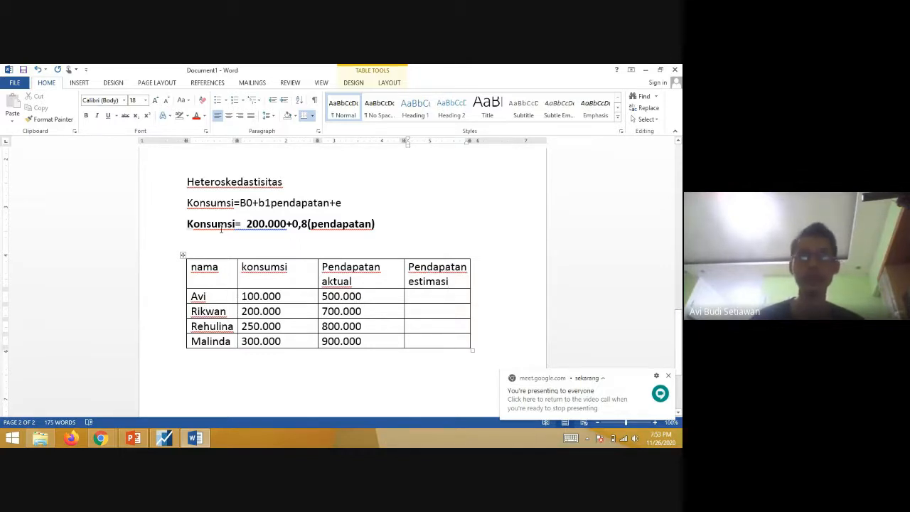
# Step: Insert a table column to the right of the Pendapatan estimasi column and give it the header "error"
pyautogui.scroll(-1, 221, 228)
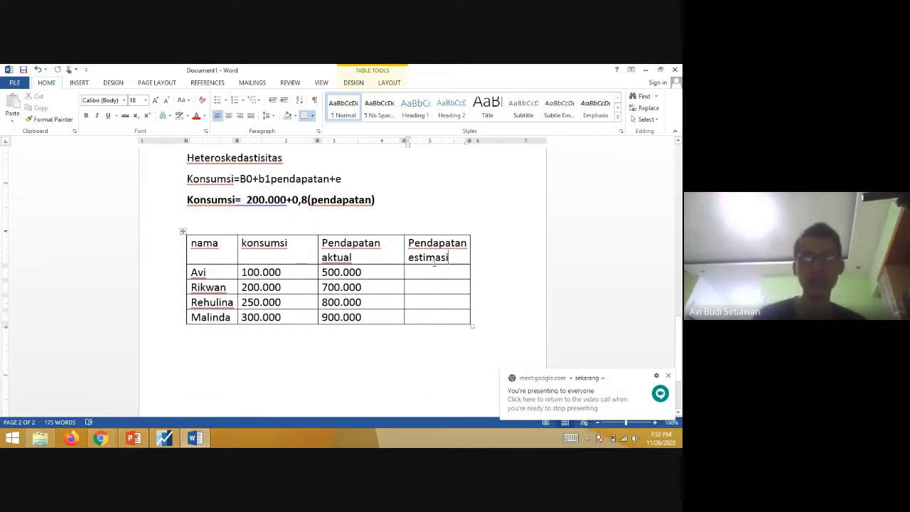
pyautogui.moveTo(434, 262); pyautogui.dragTo(445, 316)
pyautogui.rightClick(430, 258)
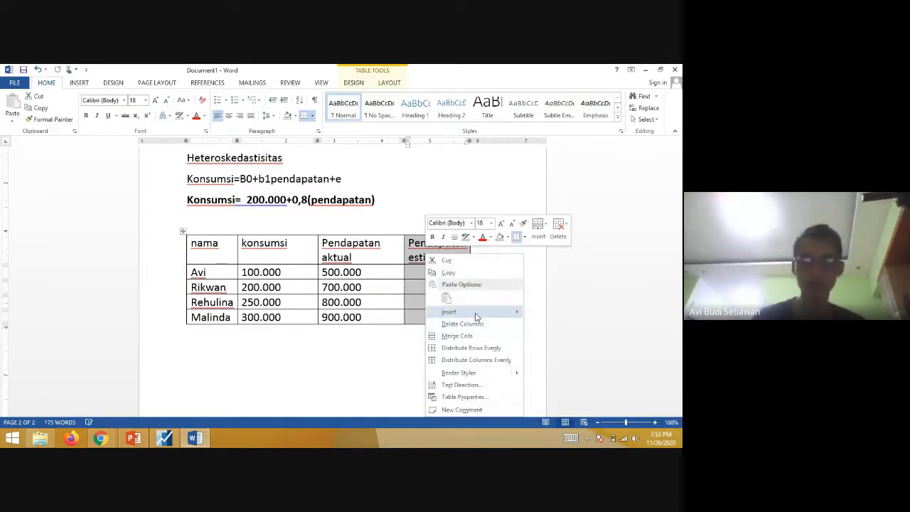
pyautogui.moveTo(476, 312)
pyautogui.click(561, 325)
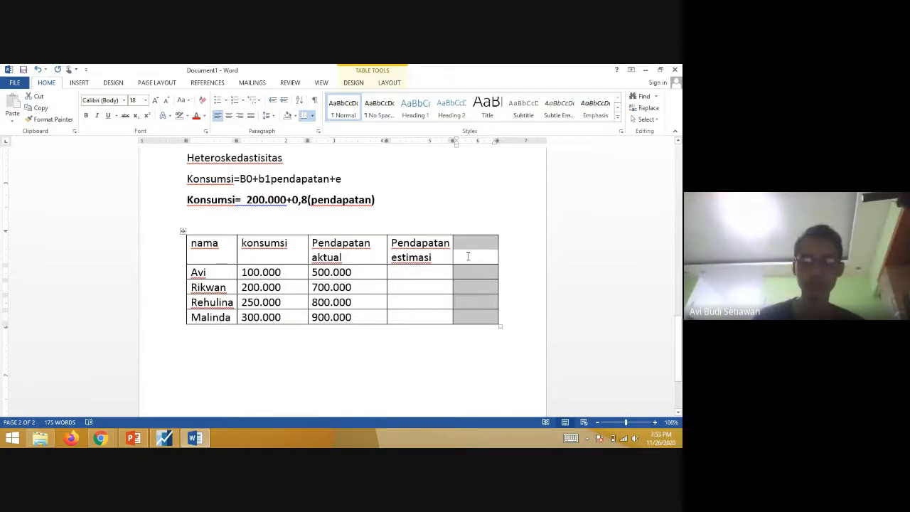
pyautogui.click(468, 257)
pyautogui.write('error')
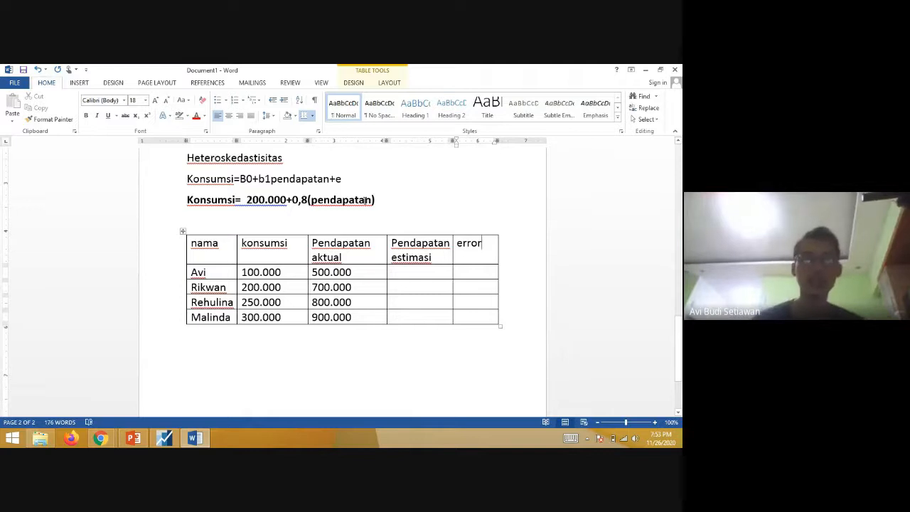
# Step: Copy the bold equation line "Konsumsi= 200.000+0,8(pendapatan)" and paste it below the table
pyautogui.moveTo(377, 200); pyautogui.dragTo(199, 207)
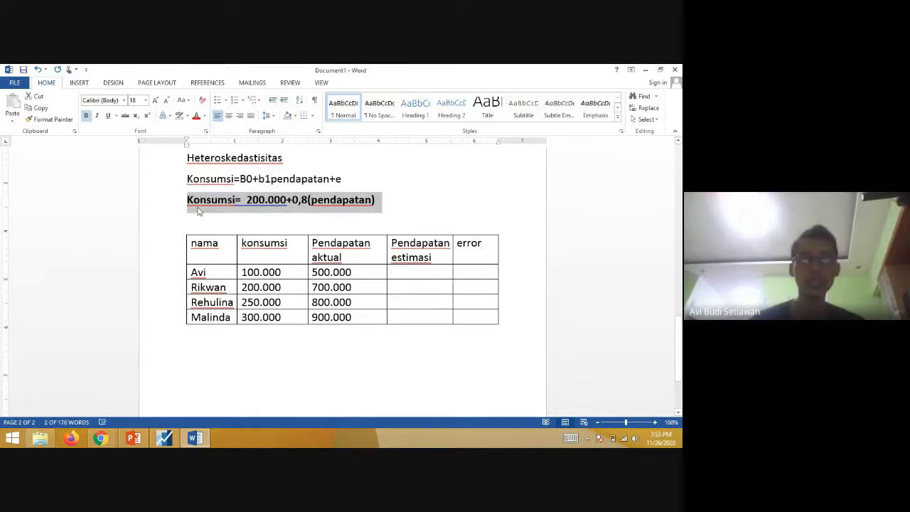
pyautogui.click(228, 351)
pyautogui.hotkey('ctrl', 'v')
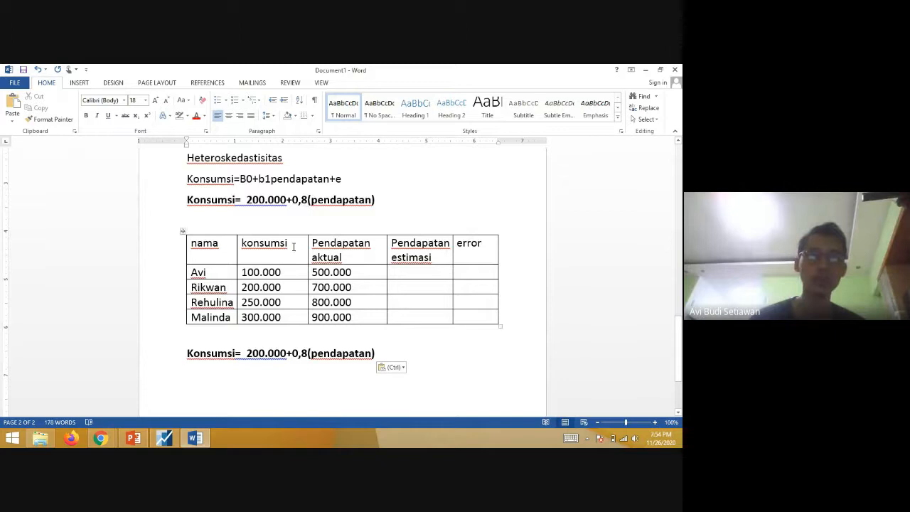
# Step: Replace "pendapatan" inside the parentheses of the equation below the table with 500.000
pyautogui.scroll(-2, 293, 247)
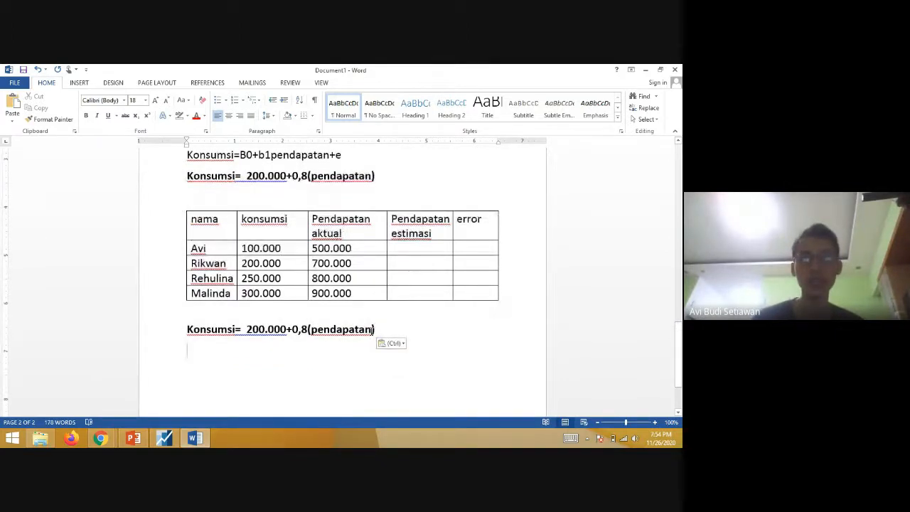
pyautogui.press('Left')
pyautogui.press('Left')
pyautogui.press('BackSpace')
pyautogui.press('BackSpace')
pyautogui.press('BackSpace')
pyautogui.press('BackSpace')
pyautogui.press('BackSpace')
pyautogui.press('BackSpace')
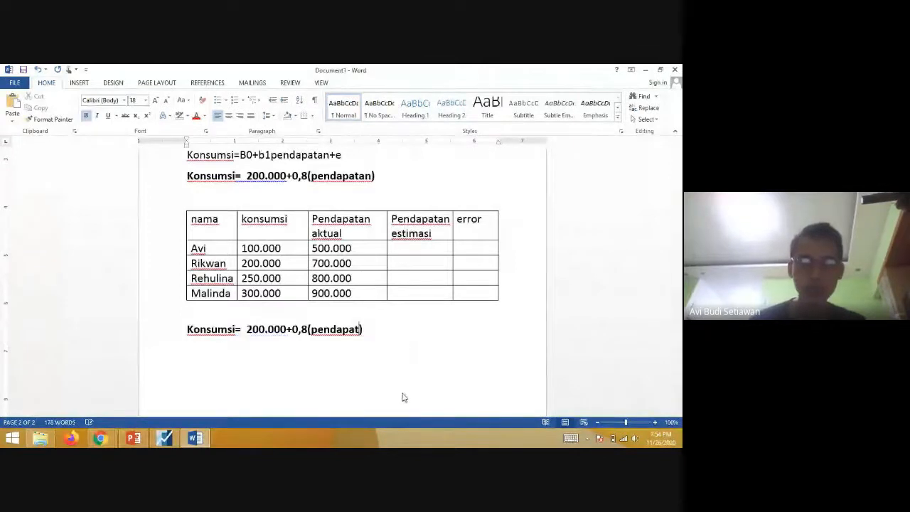
pyautogui.press('BackSpace')
pyautogui.press('BackSpace')
pyautogui.press('BackSpace')
pyautogui.press('BackSpace')
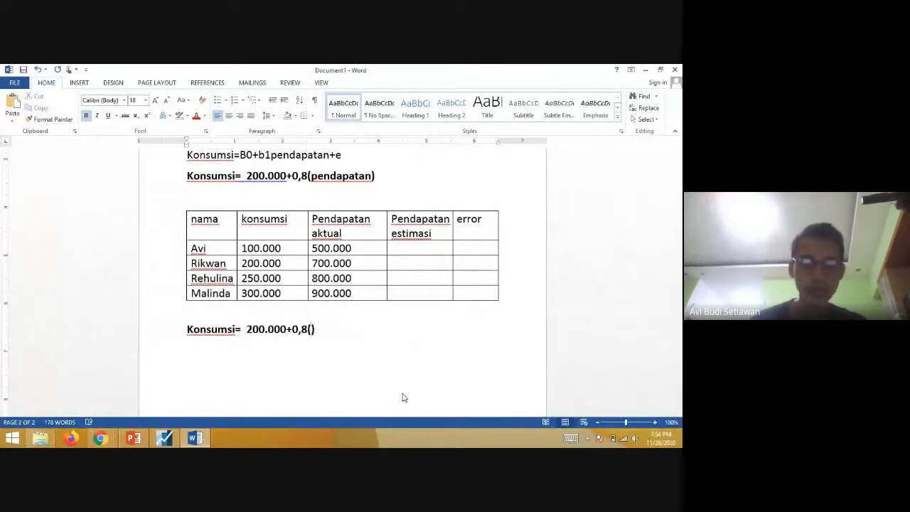
pyautogui.write('500')
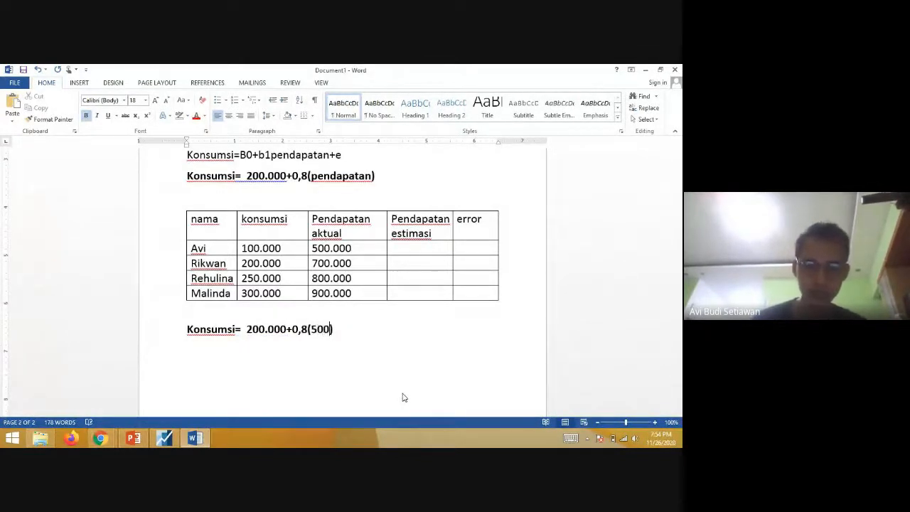
pyautogui.write('.000')
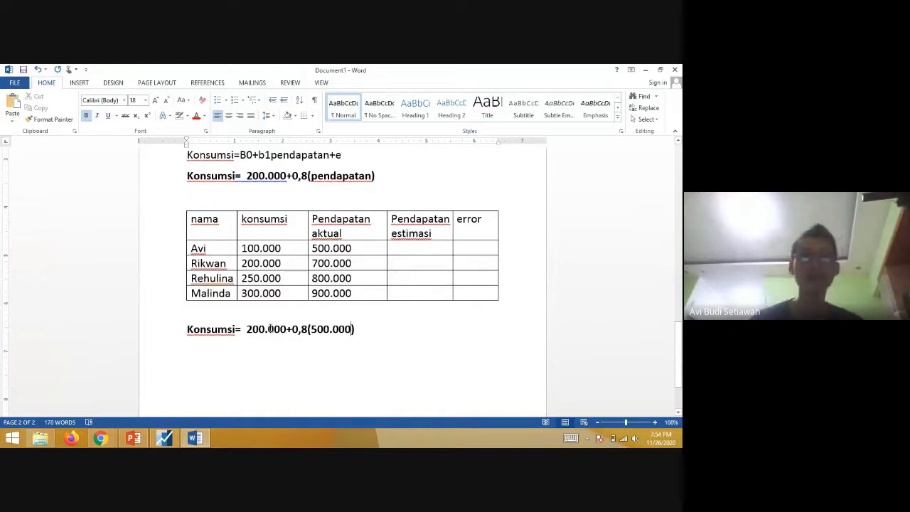
# Step: Change the fourth column's header from "Pendapatan estimasi" to "Konsumsi estimasi"
pyautogui.click(323, 248)
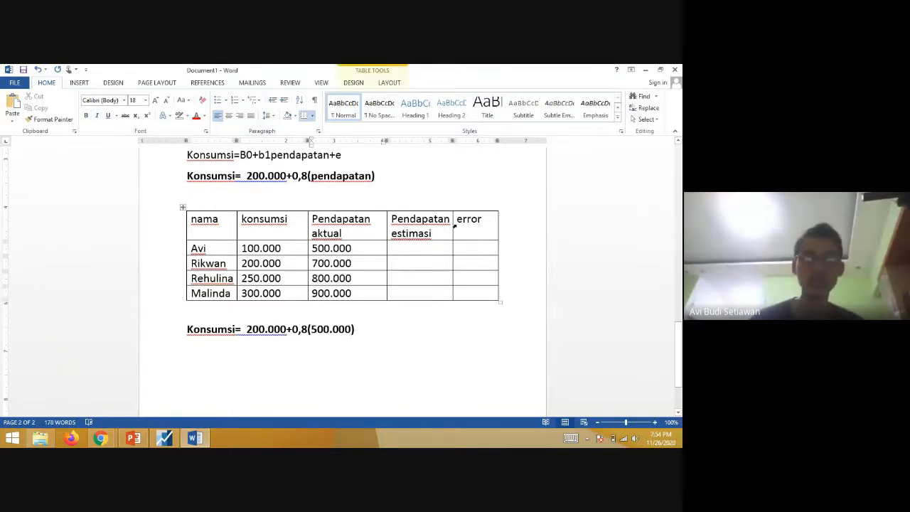
pyautogui.moveTo(452, 221); pyautogui.dragTo(399, 224)
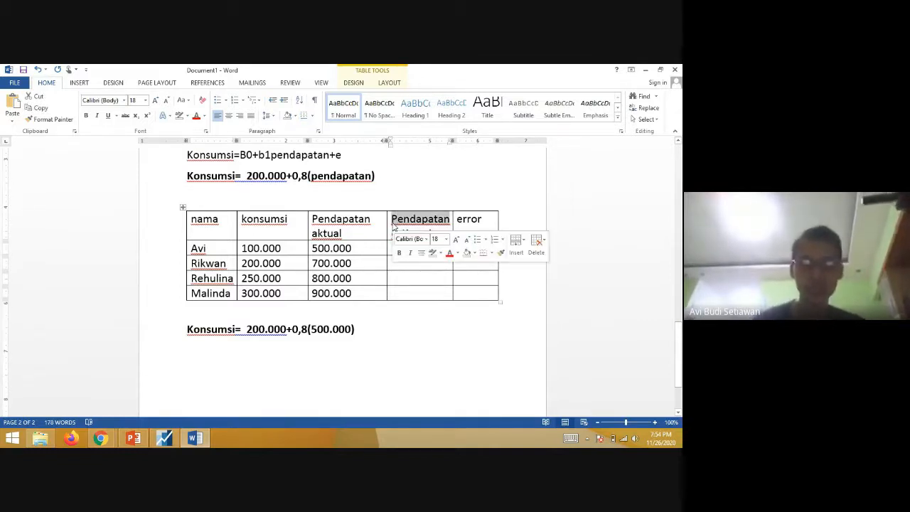
pyautogui.write('konsumsi')
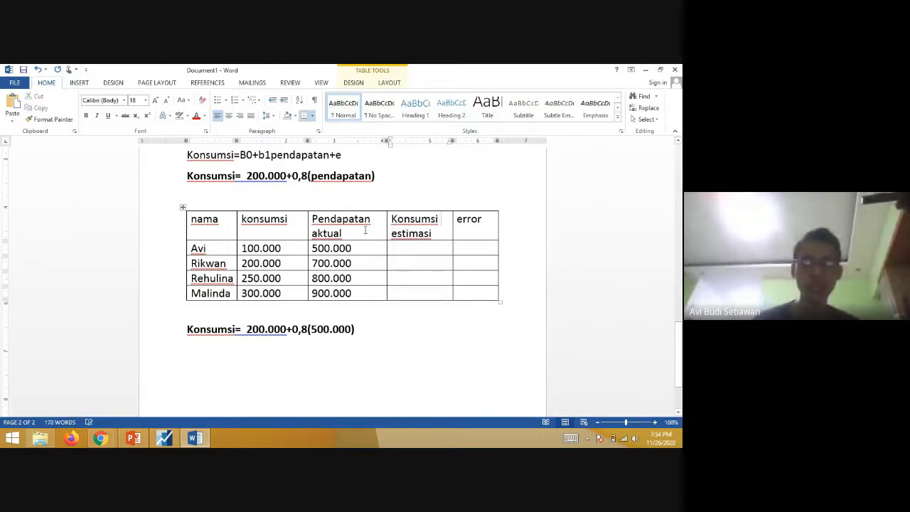
# Step: Enter 600.000 as the Konsumsi estimasi value in the table's first data row
pyautogui.click(407, 252)
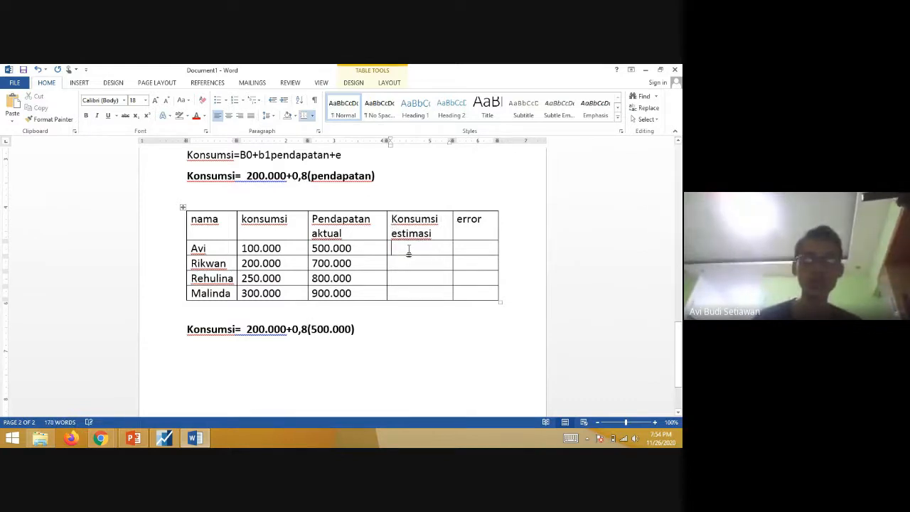
pyautogui.write('600.')
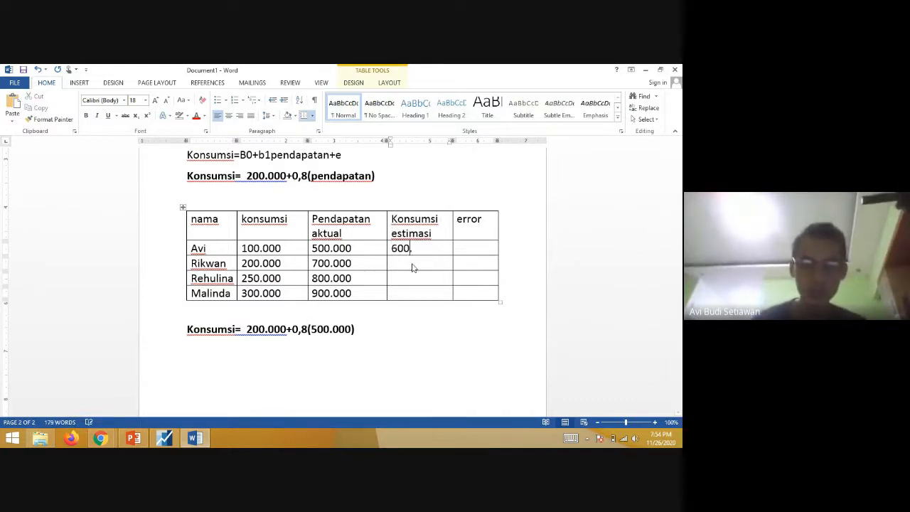
pyautogui.write('000')
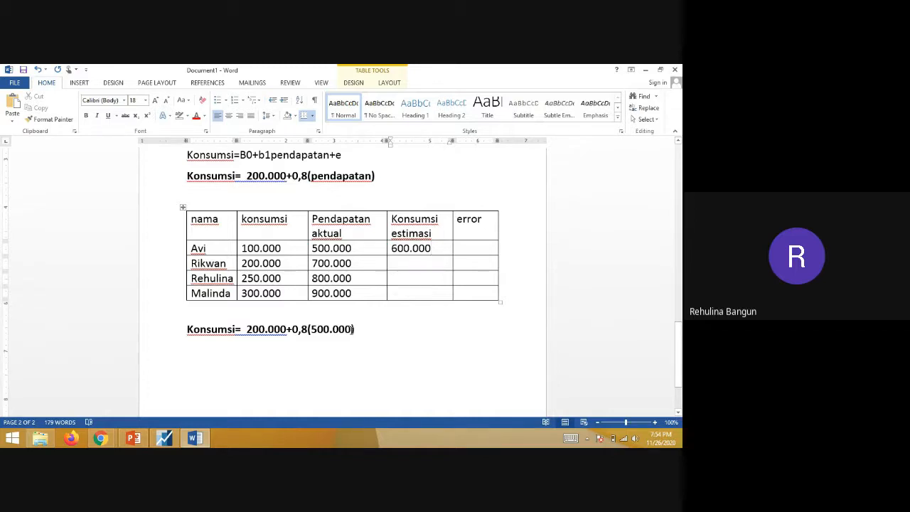
# Step: Enter 500.000 in the error column of the table's first data row
pyautogui.click(351, 329)
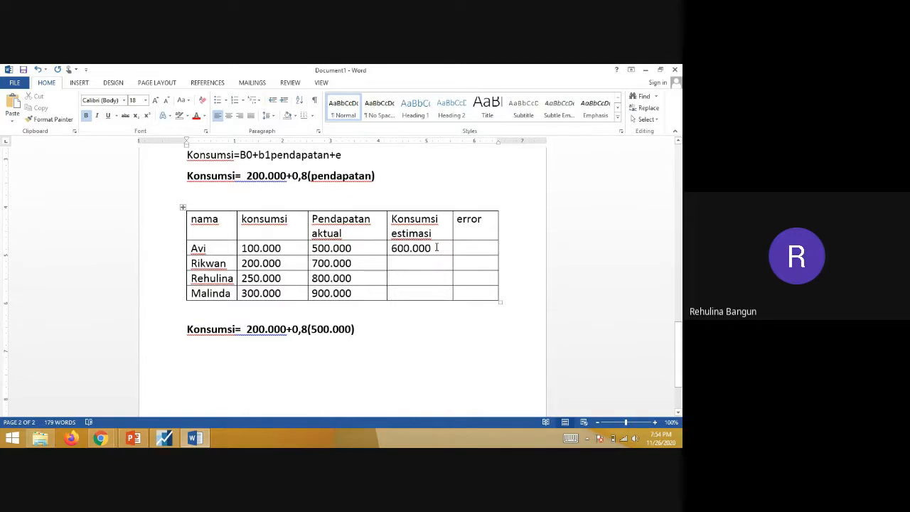
pyautogui.click(276, 248)
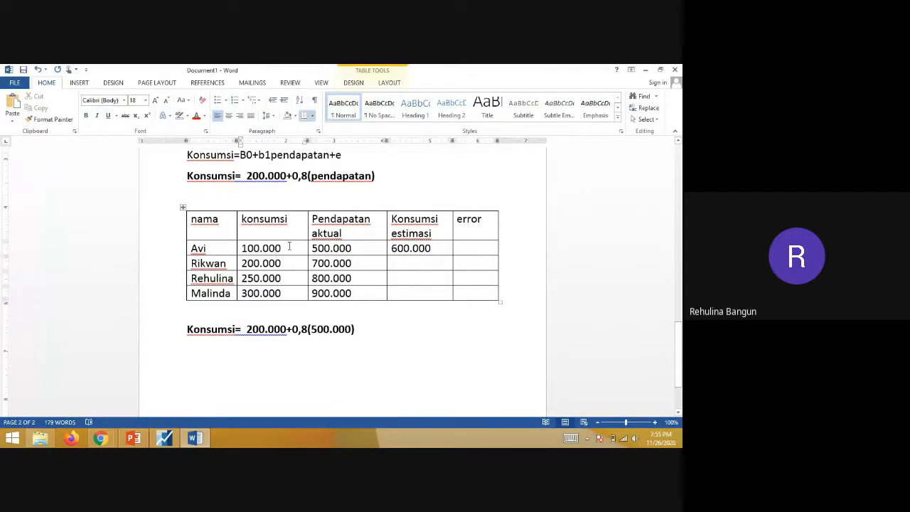
pyautogui.doubleClick(272, 247)
pyautogui.click(475, 247)
pyautogui.write('500.000')
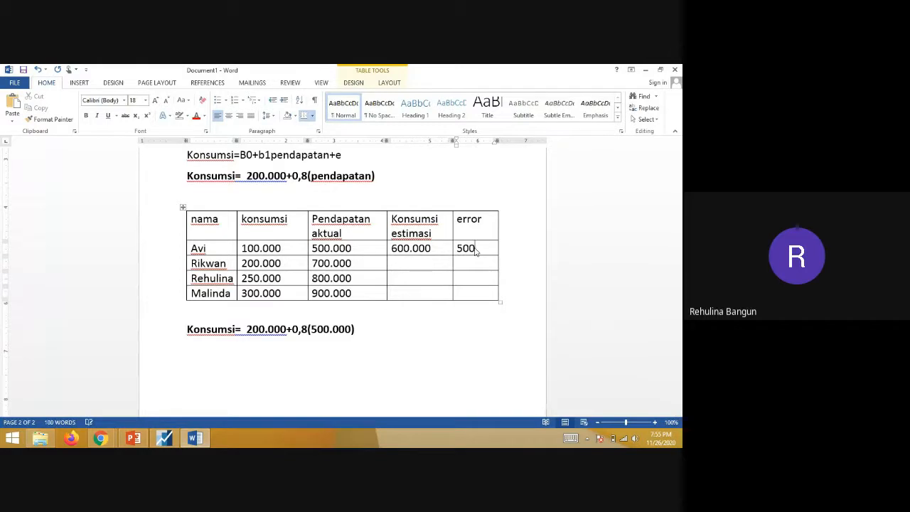
pyautogui.click(401, 291)
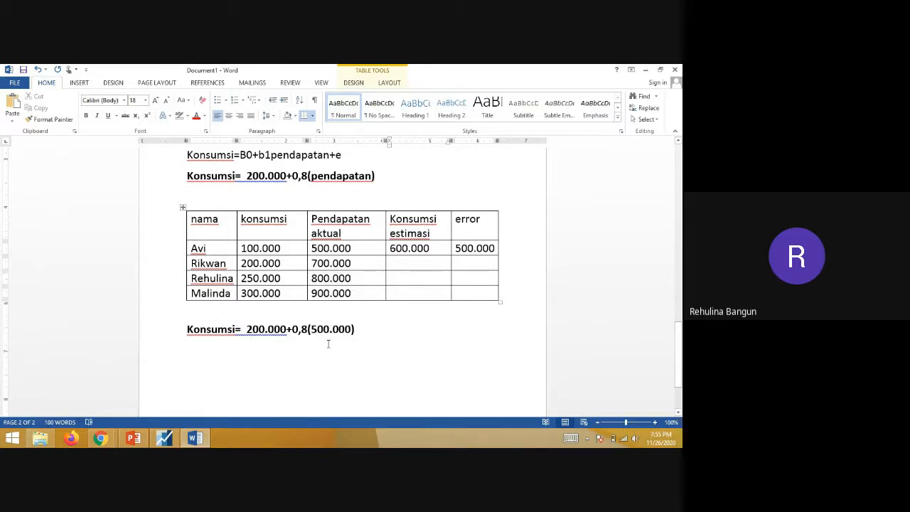
# Step: Change the constant in the equation below the table to 50.000
pyautogui.click(259, 328)
pyautogui.press('BackSpace')
pyautogui.press('BackSpace')
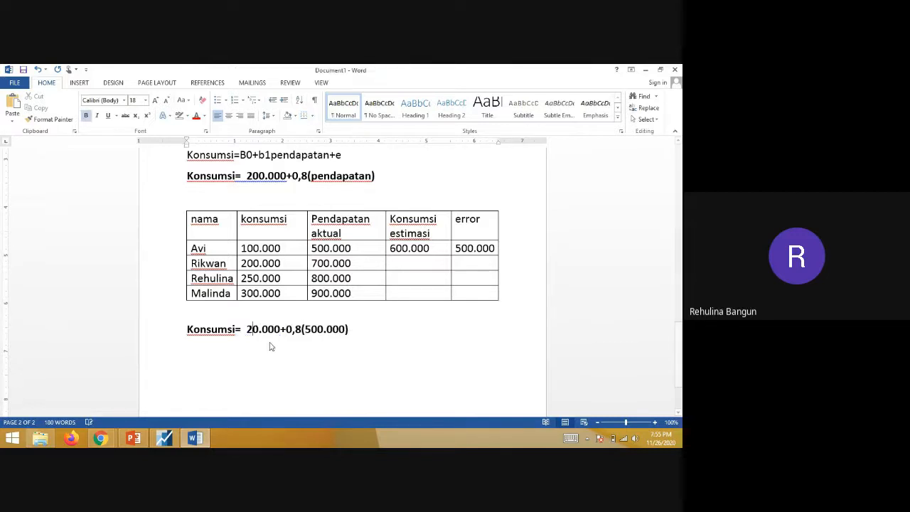
pyautogui.write('5')
# Step: Change the first data row's error value to 450.000
pyautogui.click(465, 250)
pyautogui.press('BackSpace')
pyautogui.press('BackSpace')
pyautogui.write('45')
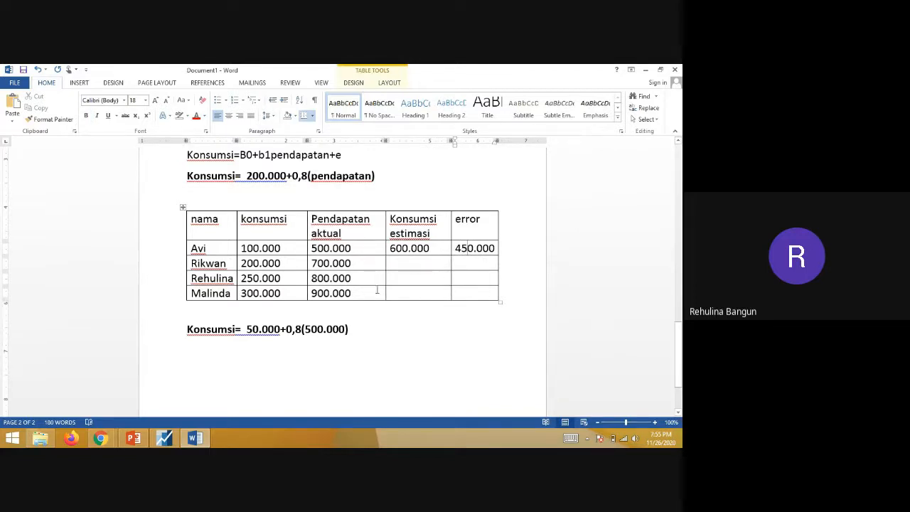
# Step: Set the first data row's Konsumsi estimasi value to 450.000 and clear its error cell
pyautogui.click(408, 248)
pyautogui.press('BackSpace')
pyautogui.press('BackSpace')
pyautogui.press('BackSpace')
pyautogui.write('450')
pyautogui.moveTo(495, 248); pyautogui.dragTo(457, 248)
pyautogui.press('BackSpace')
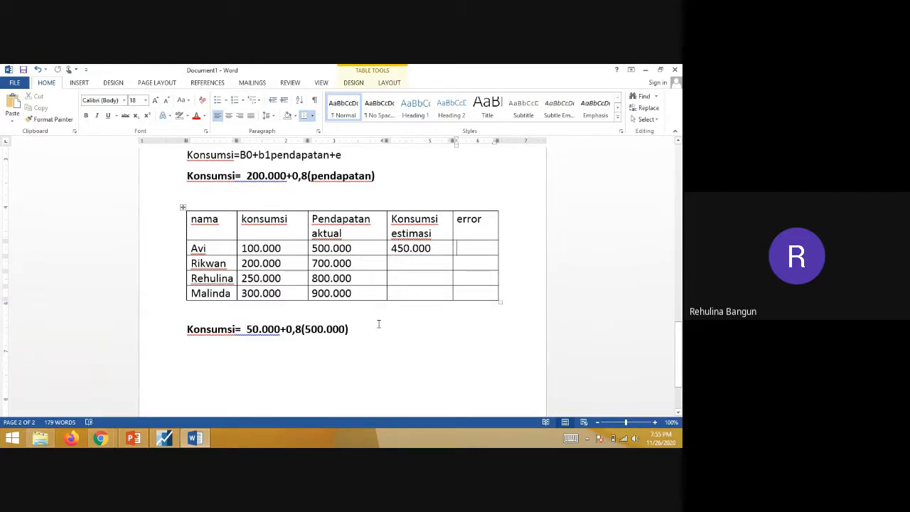
# Step: Enter 350.0 in the error cell of the table's first data row
pyautogui.moveTo(366, 332); pyautogui.dragTo(199, 327)
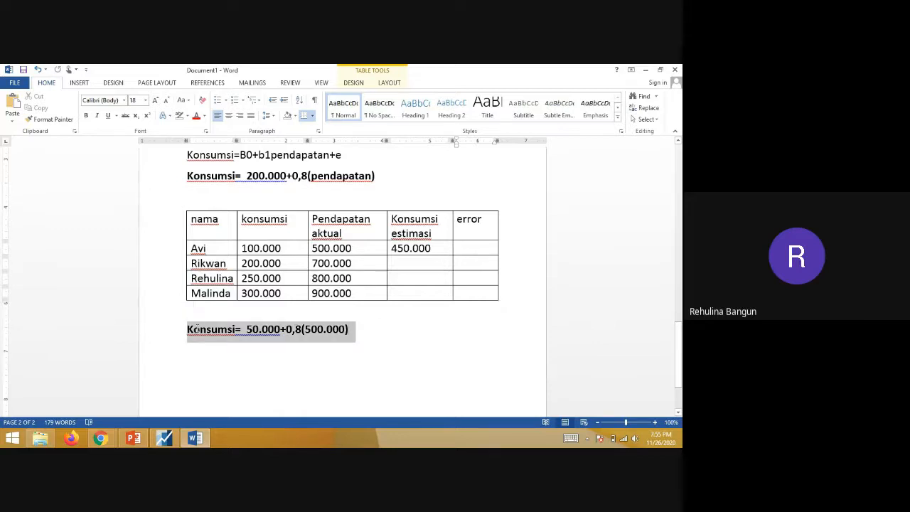
pyautogui.click(277, 248)
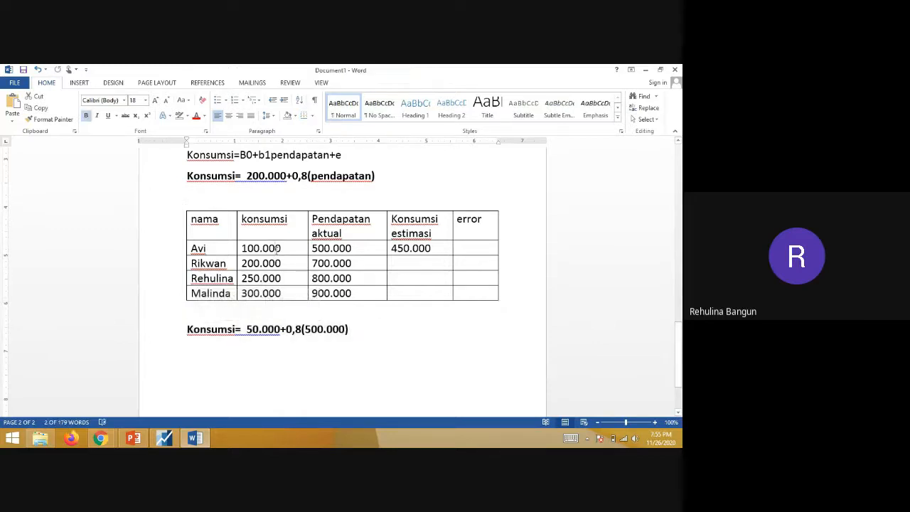
pyautogui.click(462, 247)
pyautogui.write('-')
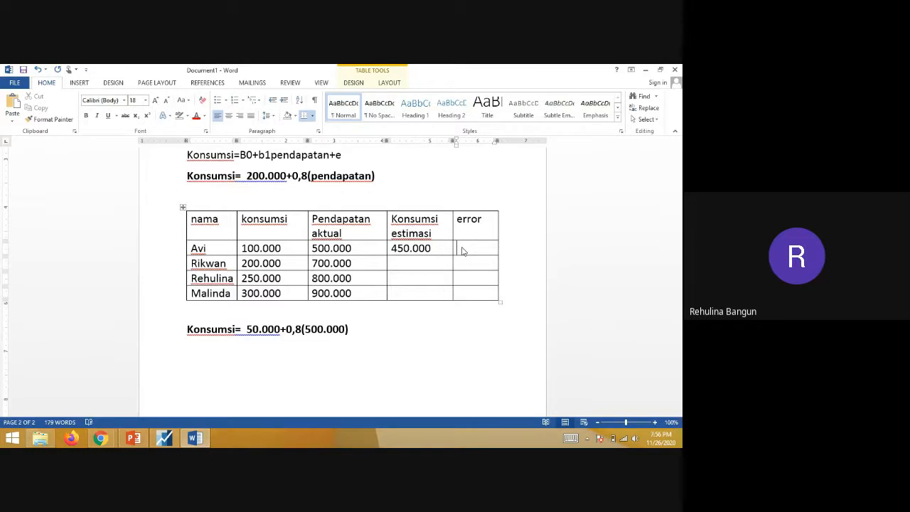
pyautogui.write('350.0')
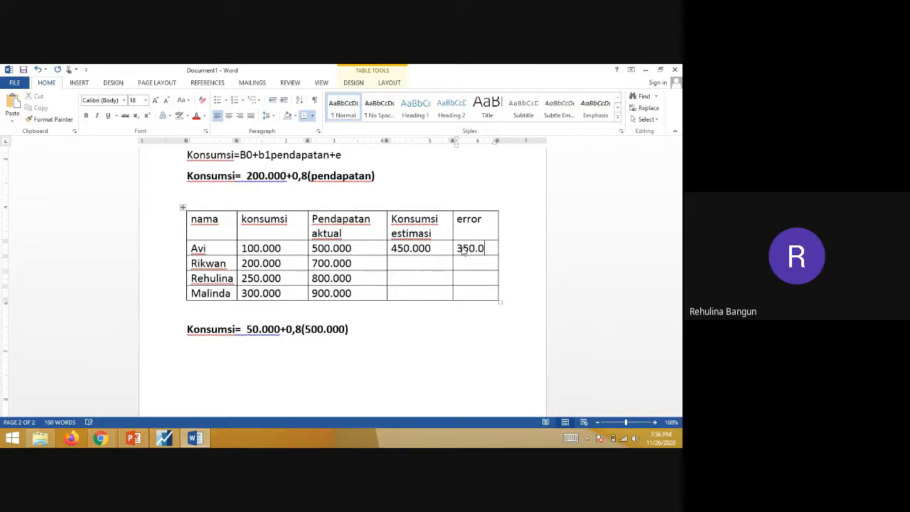